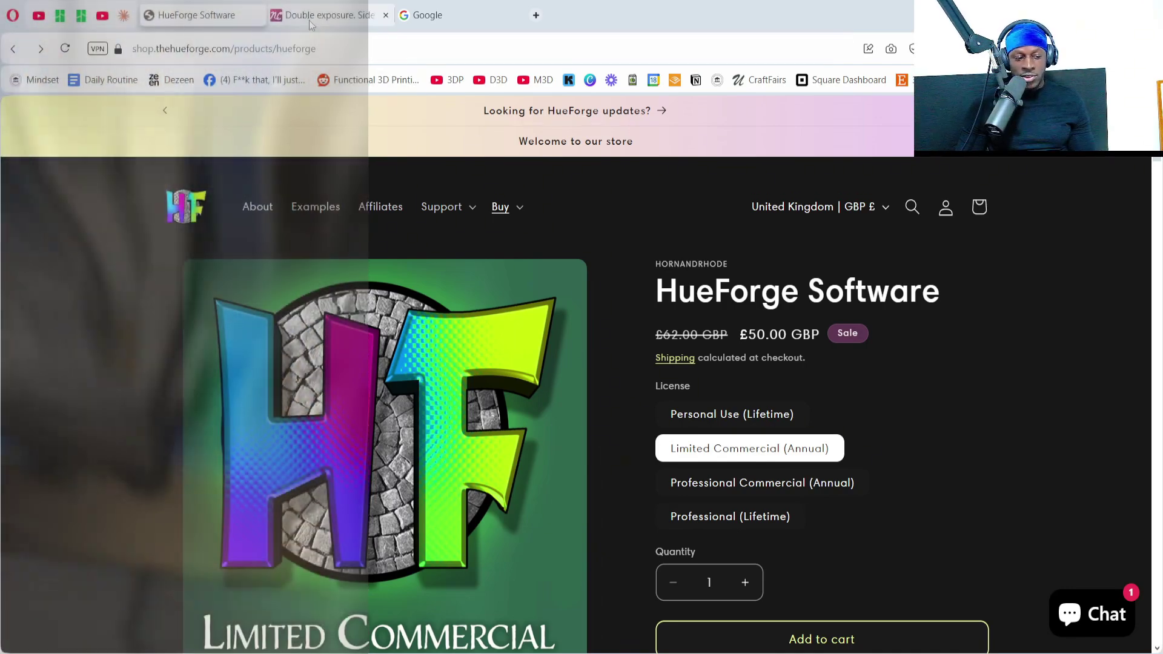
Switch to the NightCafe creation page and look over the generated portrait of the woman with planets
{"action": "left_click", "coordinate": [312, 15]}
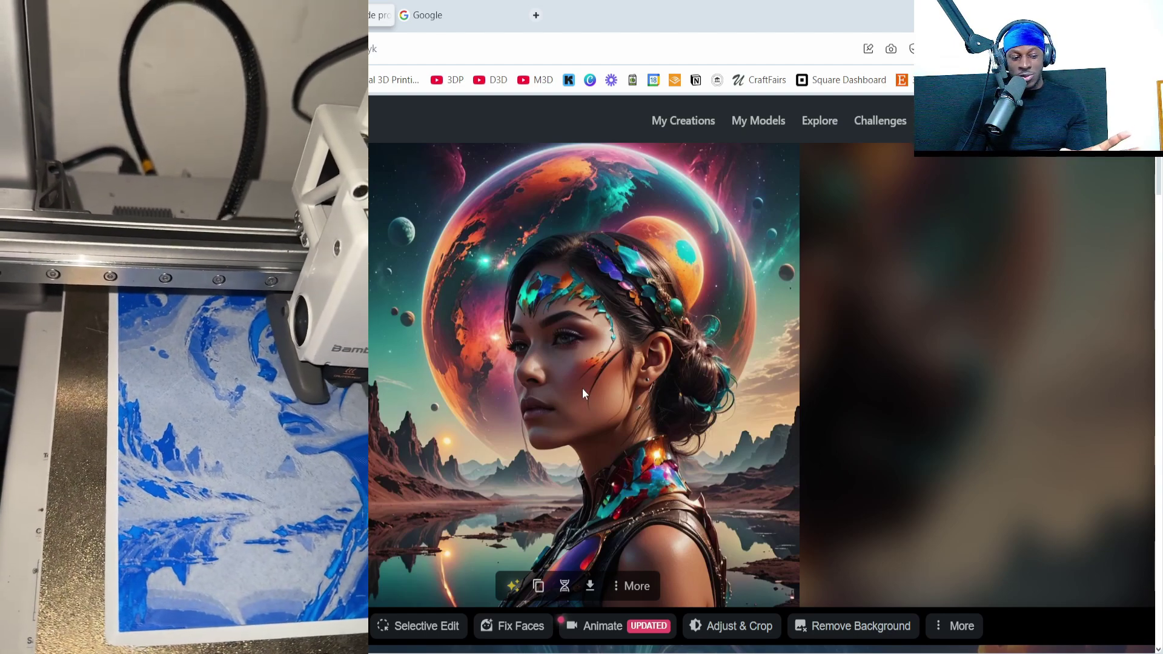
{"action": "scroll", "coordinate": [537, 356], "scroll_direction": "down", "scroll_amount": 2}
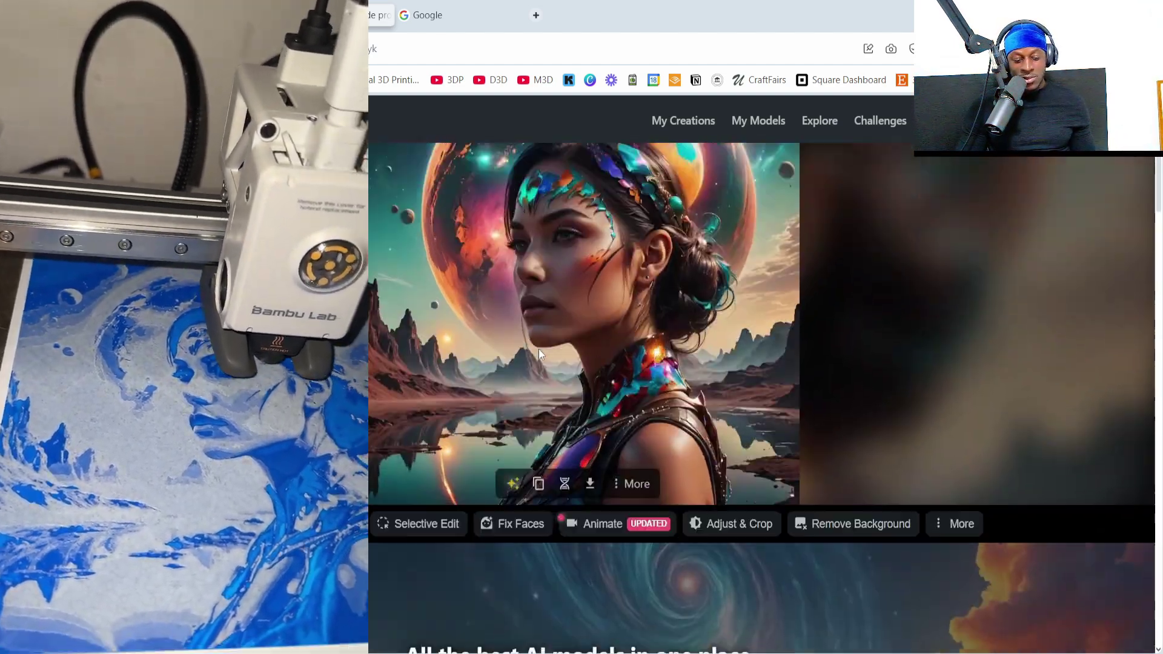
{"action": "scroll", "coordinate": [539, 349], "scroll_direction": "up", "scroll_amount": 2}
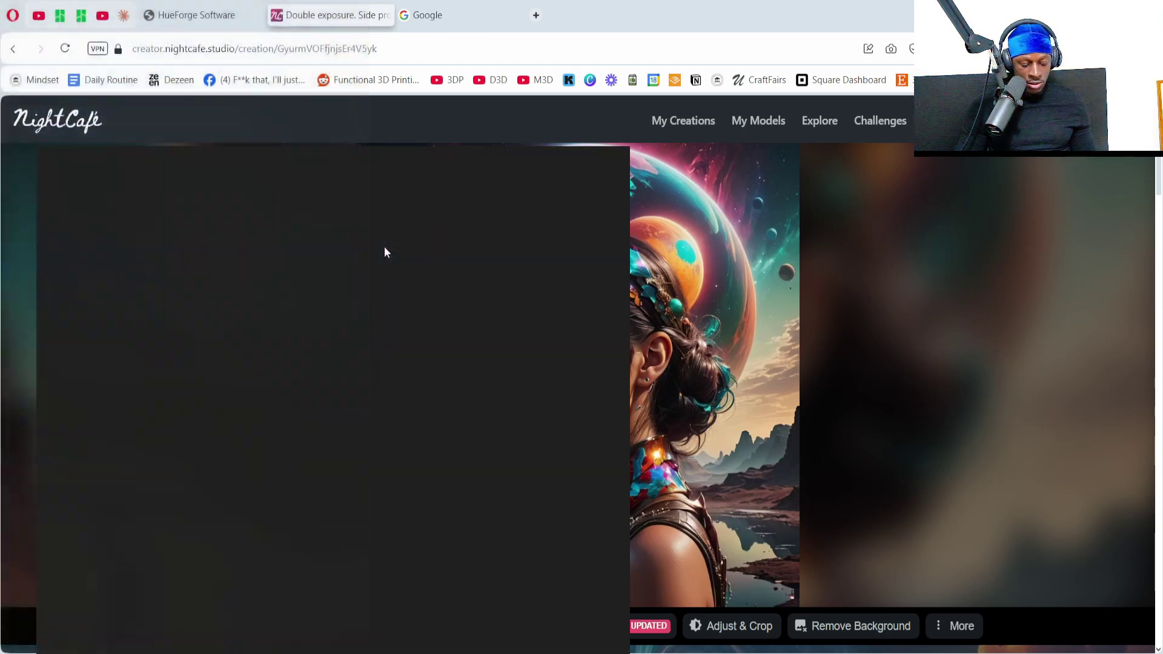
Launch HueForge and dismiss the autosave restore prompt and the resources window
{"action": "type", "text": "hueforg"}
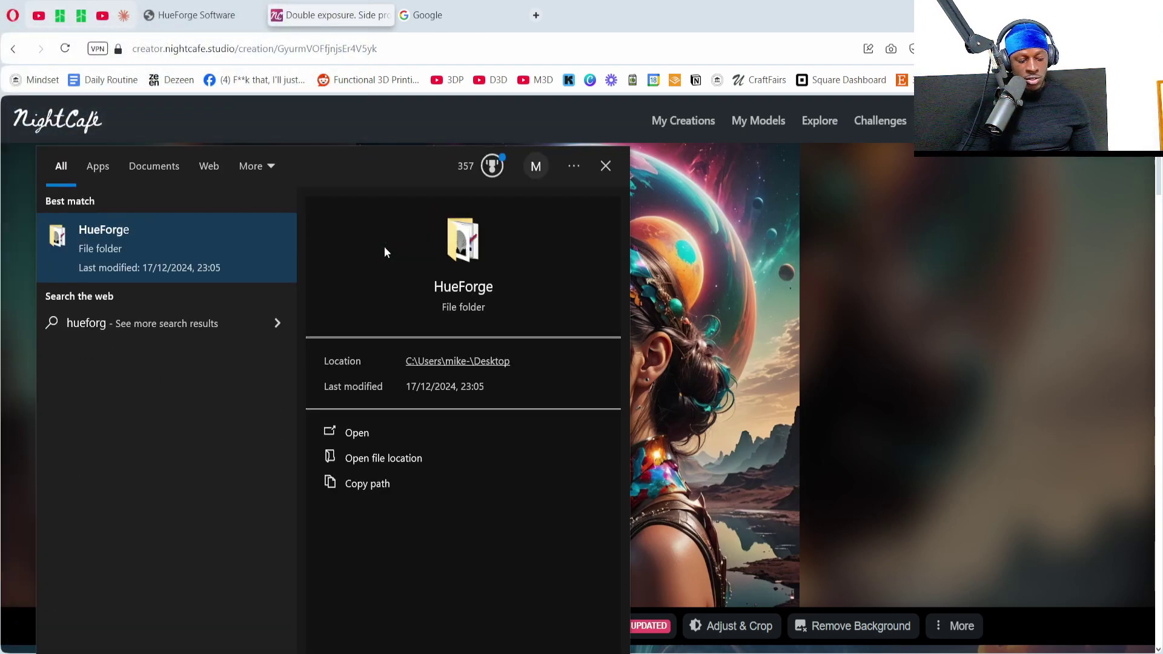
{"action": "type", "text": "e.exe"}
{"action": "key", "text": "Return"}
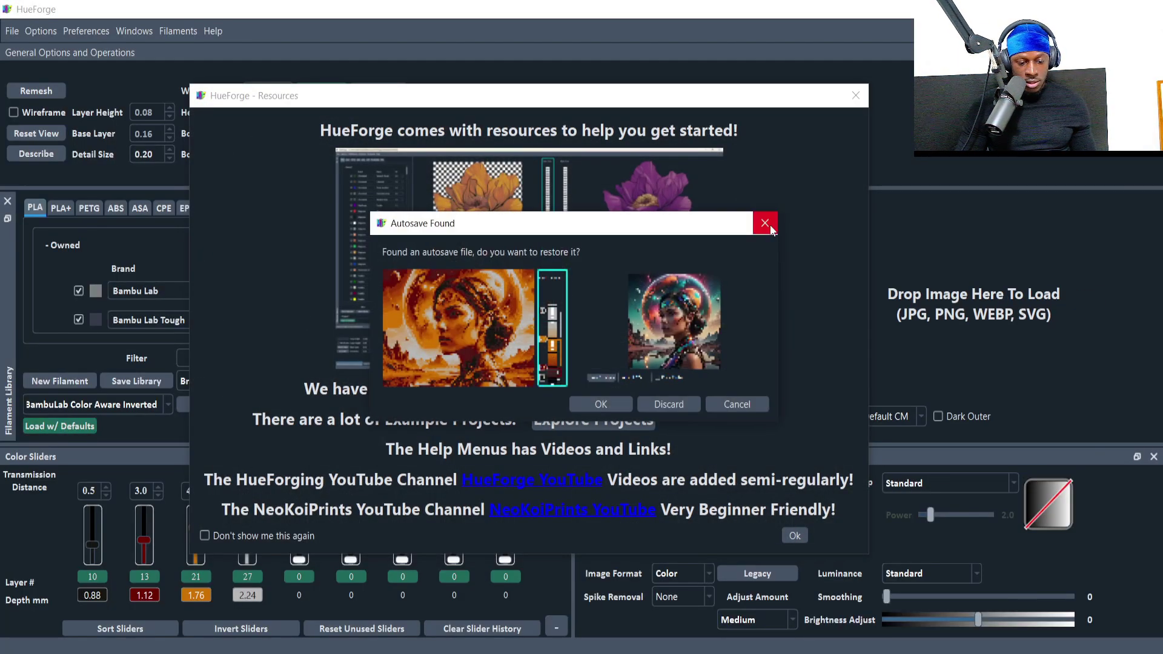
{"action": "left_click", "coordinate": [766, 223]}
{"action": "left_click", "coordinate": [856, 96]}
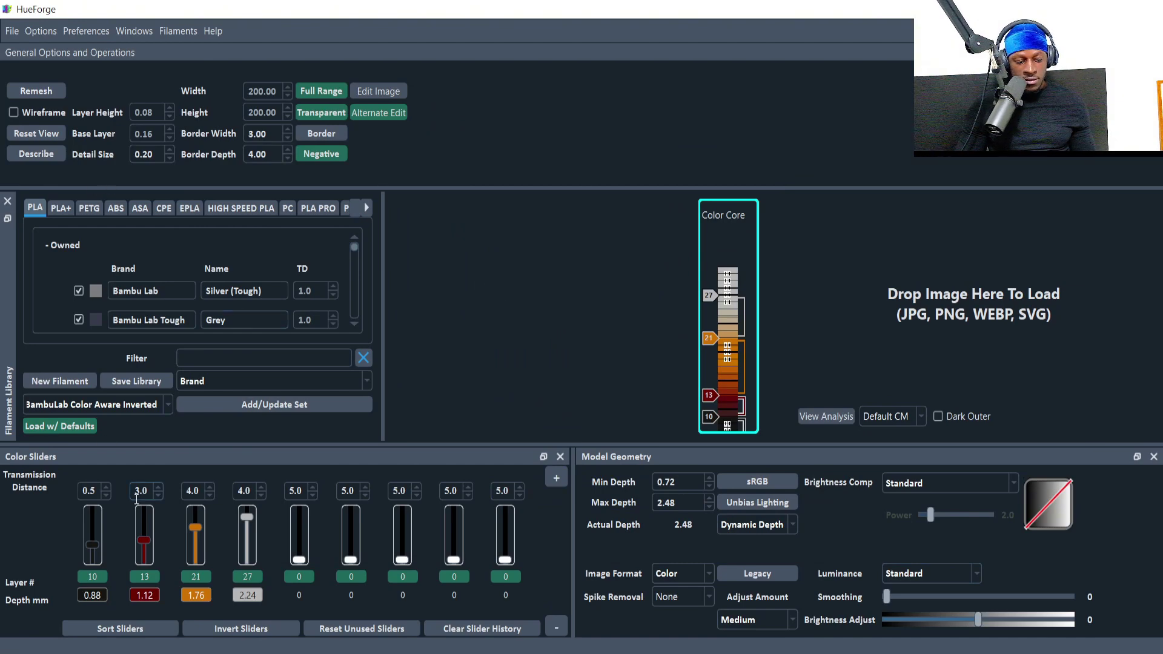
Load the image Beautiful Woman Colorful Alien Planet from the Planetary Beauty folder into HueForge
{"action": "key", "text": "super+e"}
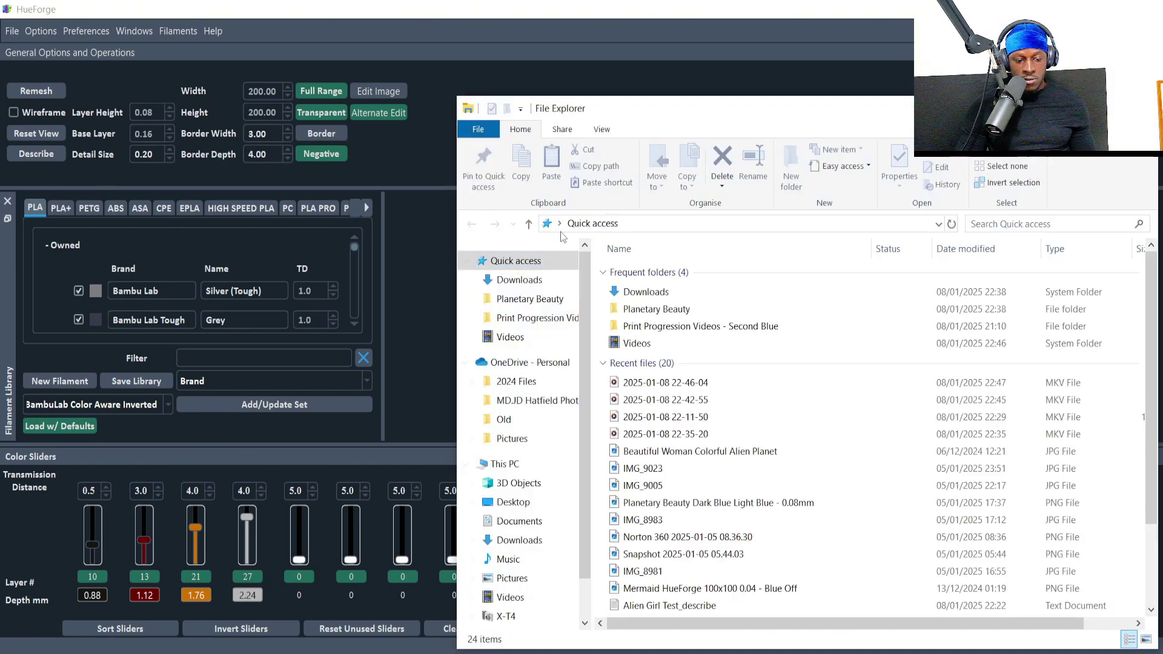
{"action": "left_click", "coordinate": [532, 285]}
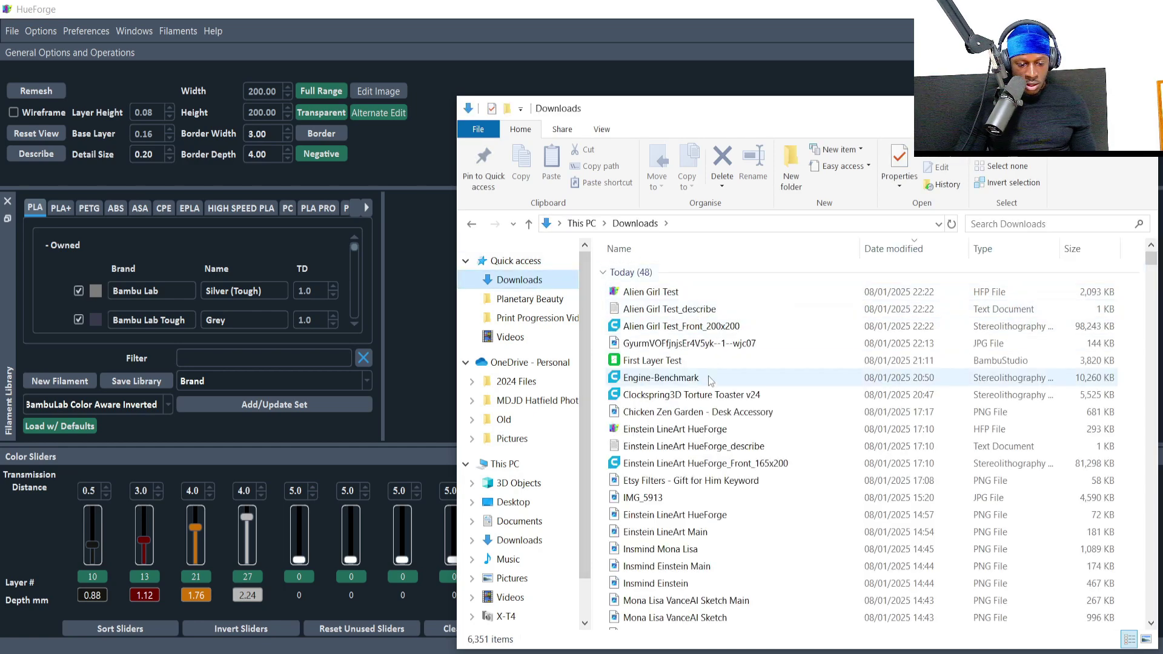
{"action": "left_click", "coordinate": [516, 300]}
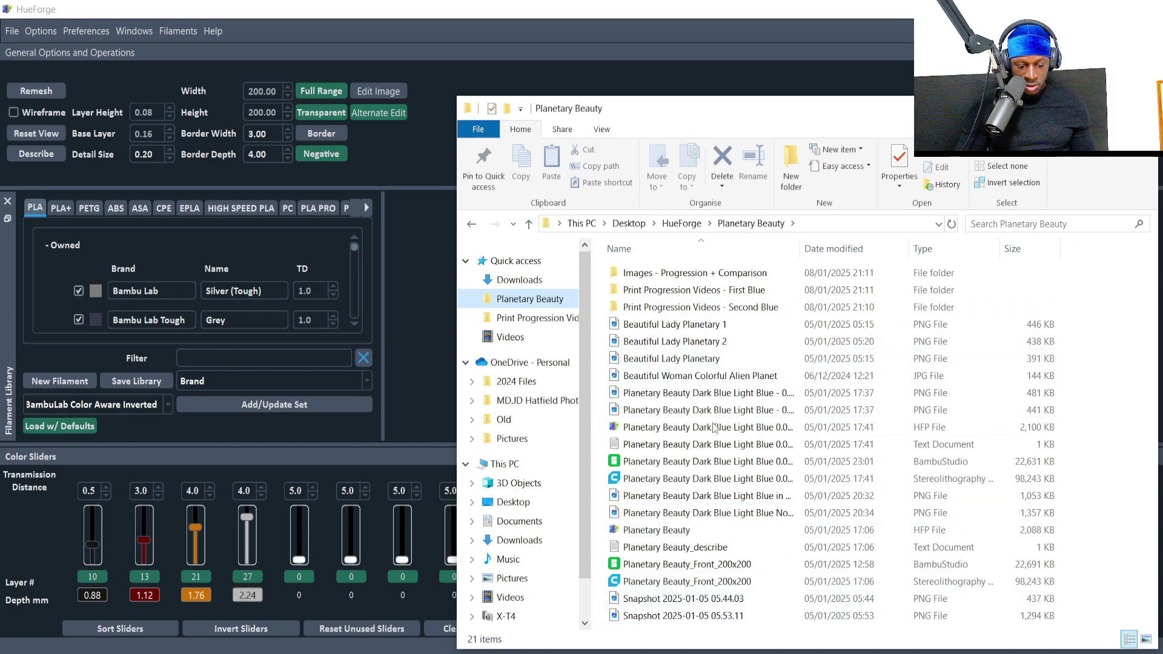
{"action": "left_click", "coordinate": [833, 248]}
{"action": "left_click", "coordinate": [677, 565]}
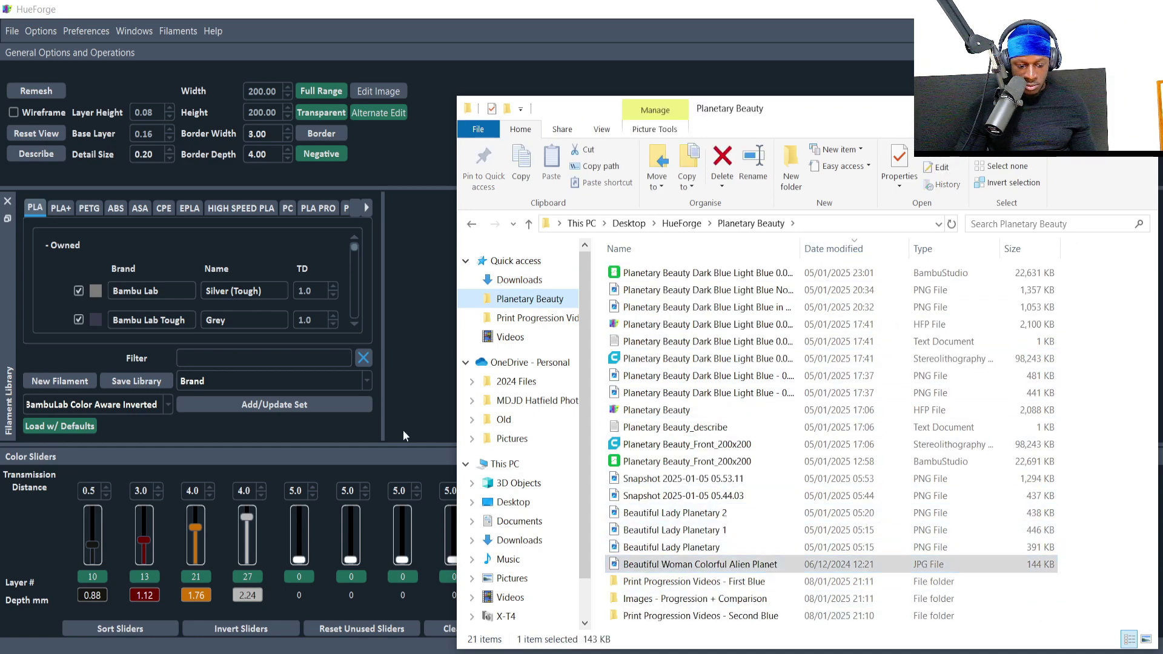
{"action": "left_click", "coordinate": [1142, 106]}
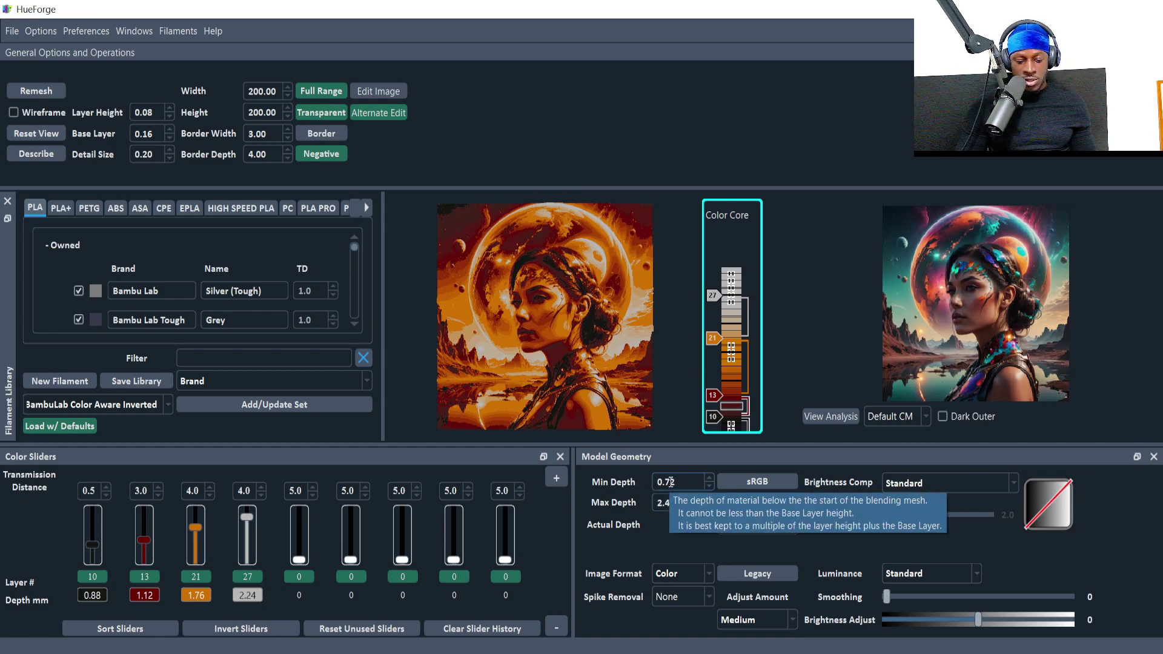
Review the available luminance modes and browse the filament library's material types and the owned PLA filaments
{"action": "left_click", "coordinate": [912, 574]}
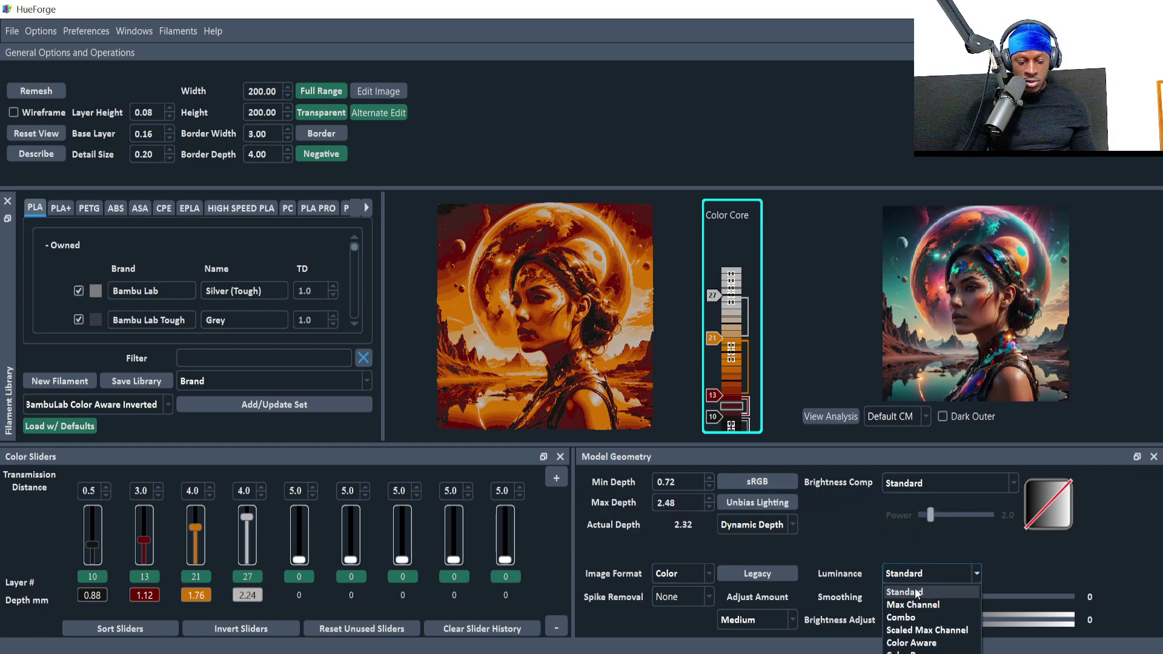
{"action": "left_click", "coordinate": [848, 546]}
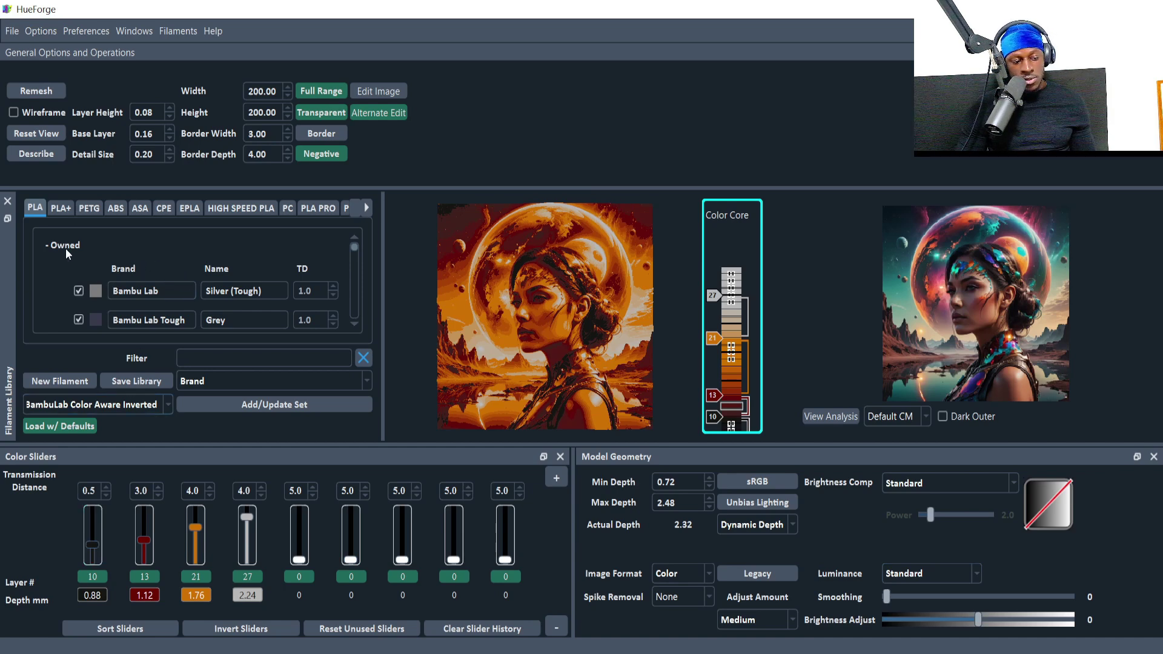
{"action": "left_click", "coordinate": [60, 209]}
{"action": "left_click", "coordinate": [89, 209]}
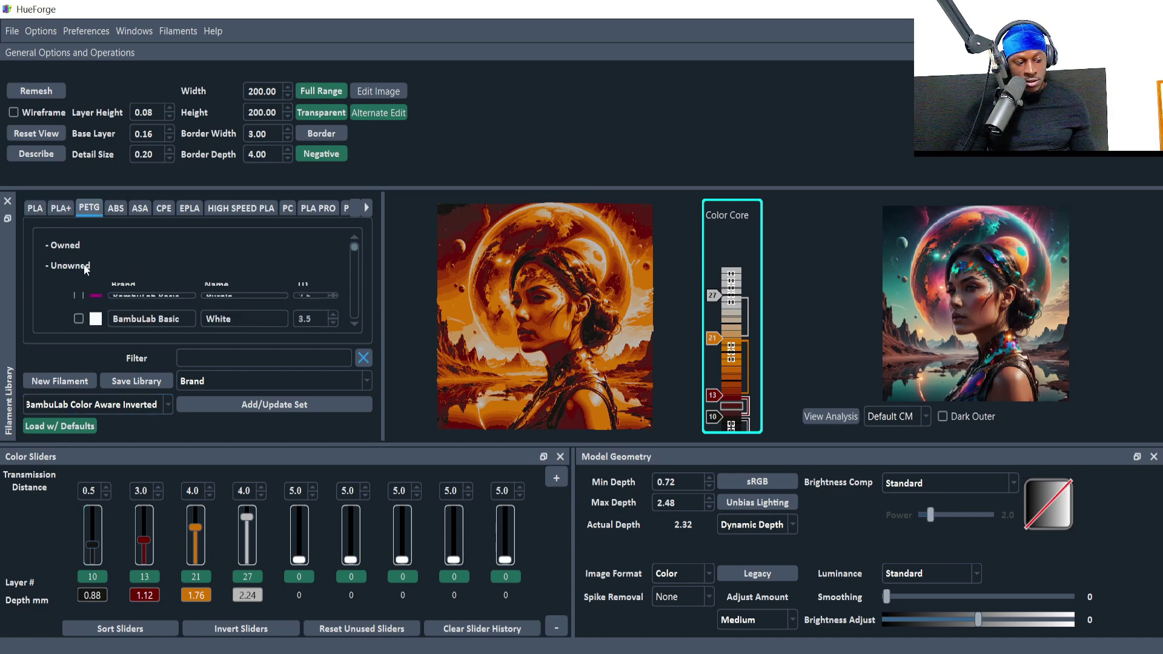
{"action": "left_click", "coordinate": [35, 208]}
{"action": "scroll", "coordinate": [157, 300], "scroll_direction": "down", "scroll_amount": 5}
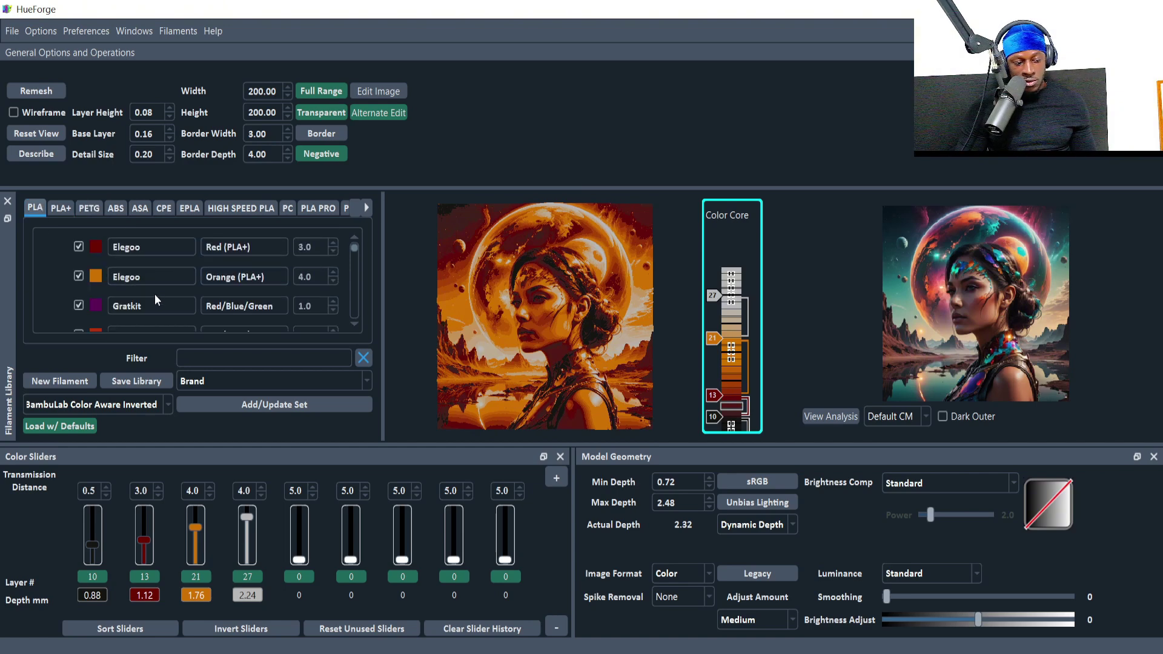
{"action": "scroll", "coordinate": [156, 300], "scroll_direction": "down", "scroll_amount": 10}
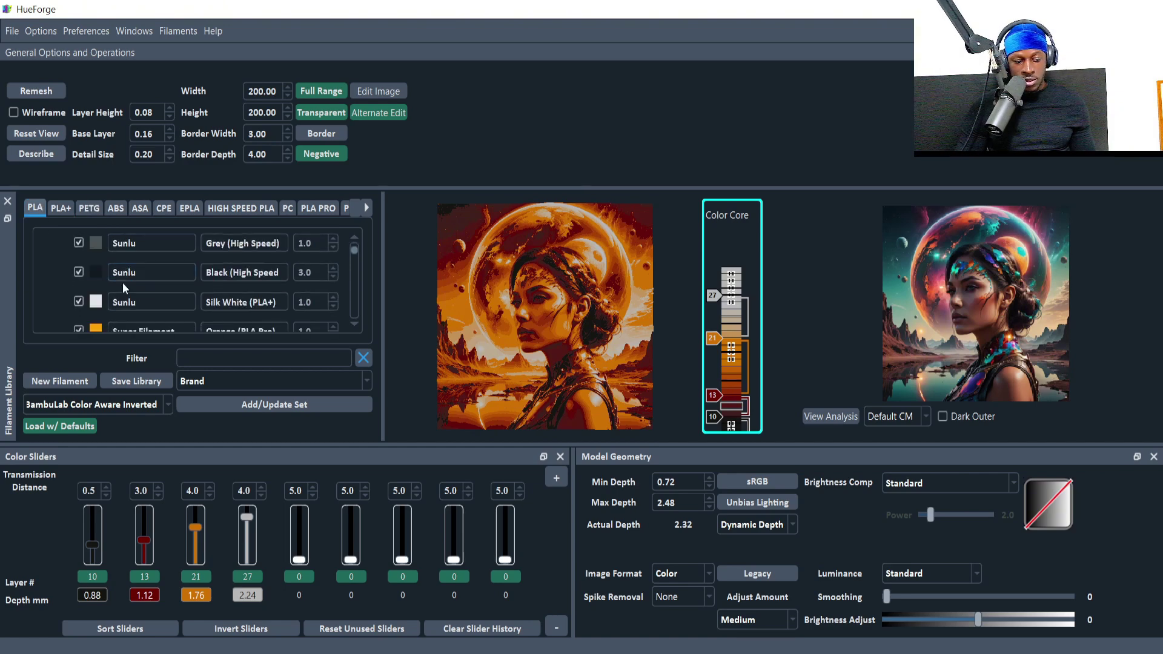
{"action": "scroll", "coordinate": [123, 288], "scroll_direction": "down", "scroll_amount": 8}
{"action": "scroll", "coordinate": [118, 285], "scroll_direction": "up", "scroll_amount": 3}
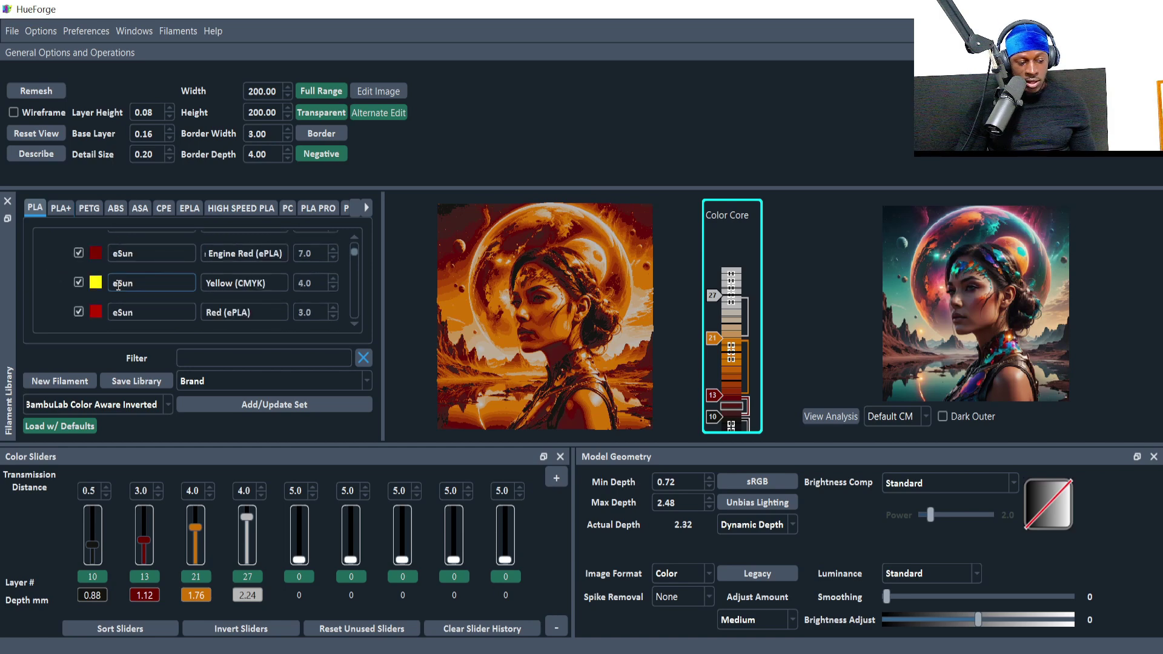
{"action": "scroll", "coordinate": [304, 286], "scroll_direction": "up", "scroll_amount": 5}
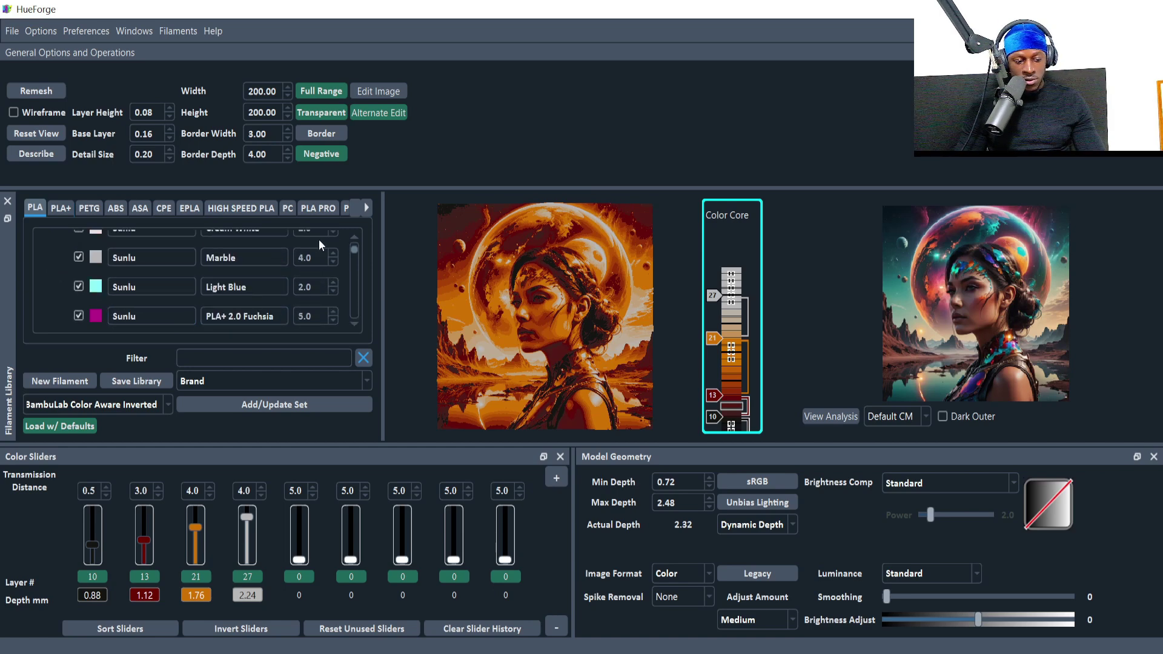
{"action": "scroll", "coordinate": [318, 282], "scroll_direction": "up", "scroll_amount": 10}
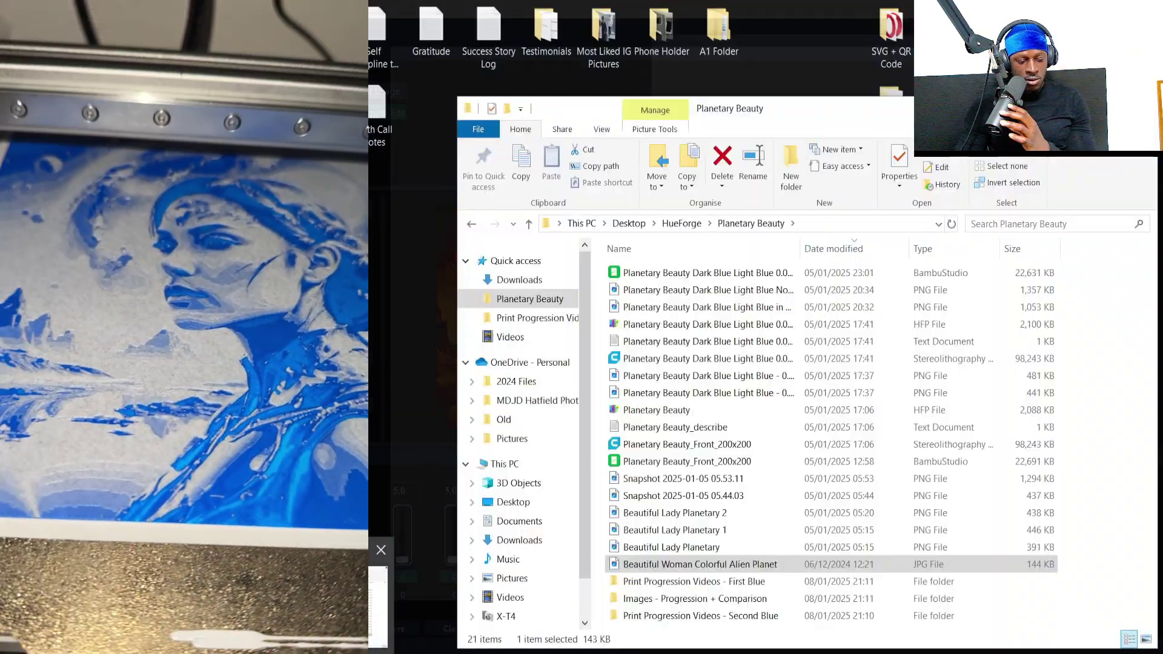
View the Planetary Beauty Dark Blue Light Blue screenshots, from the 0.08mm HueForge setup through the Bambu Studio previews, and close the viewer
{"action": "key", "text": "alt+Tab"}
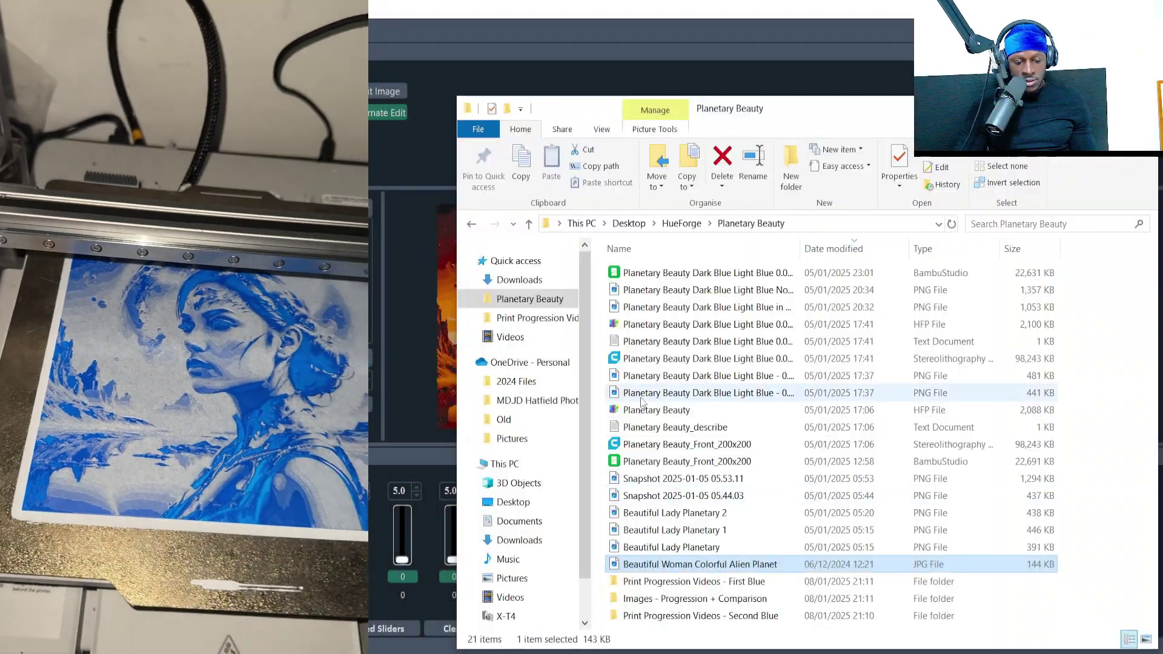
{"action": "left_click", "coordinate": [689, 395]}
{"action": "double_click", "coordinate": [689, 395]}
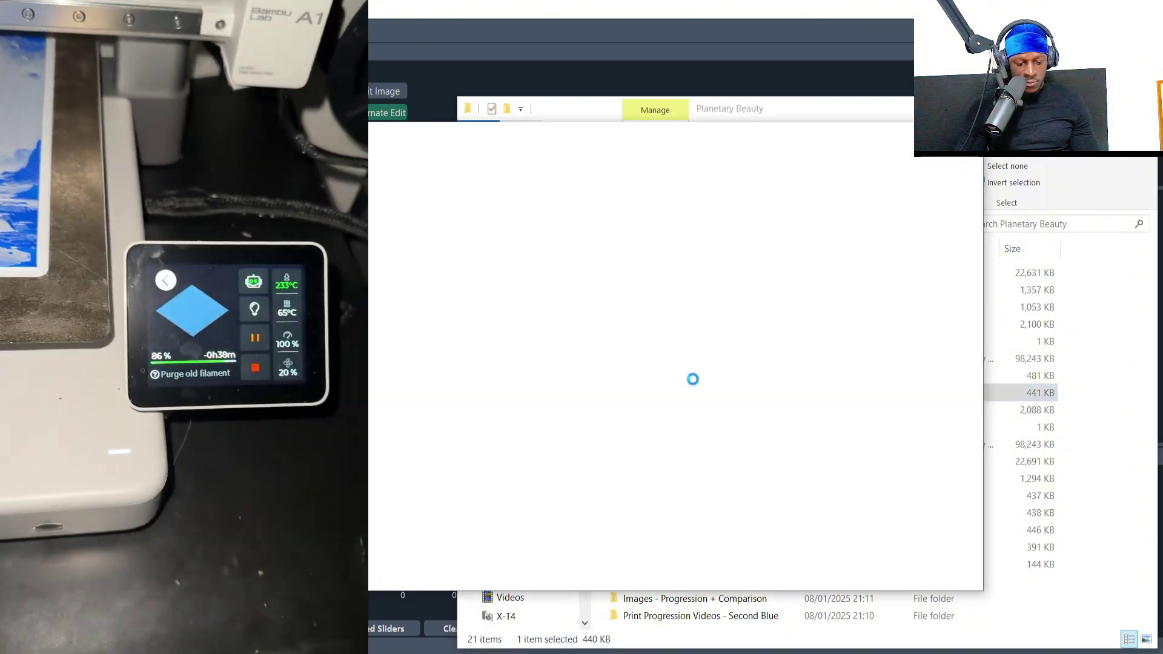
{"action": "key", "text": "super+Up"}
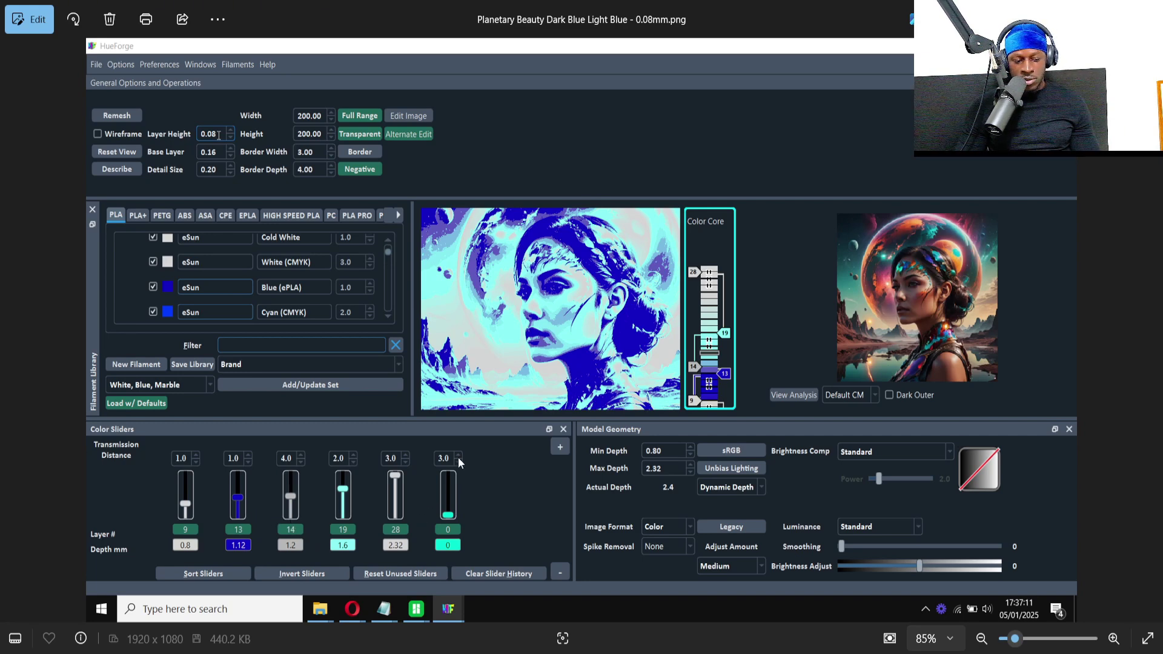
{"action": "key", "text": "Right"}
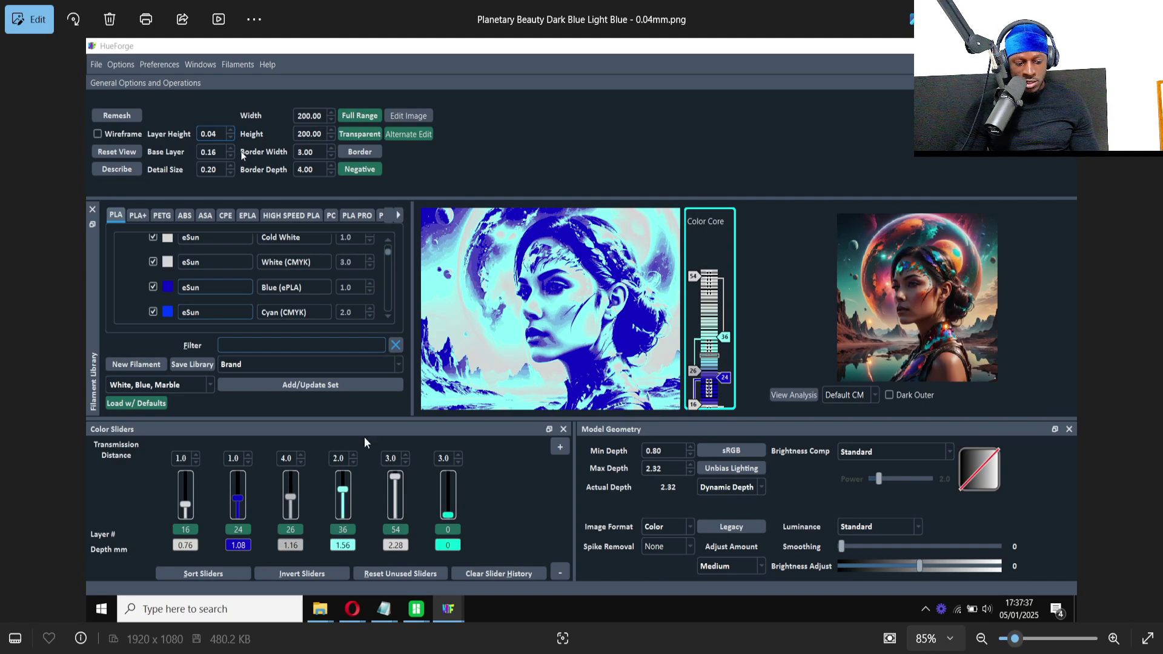
{"action": "key", "text": "Right"}
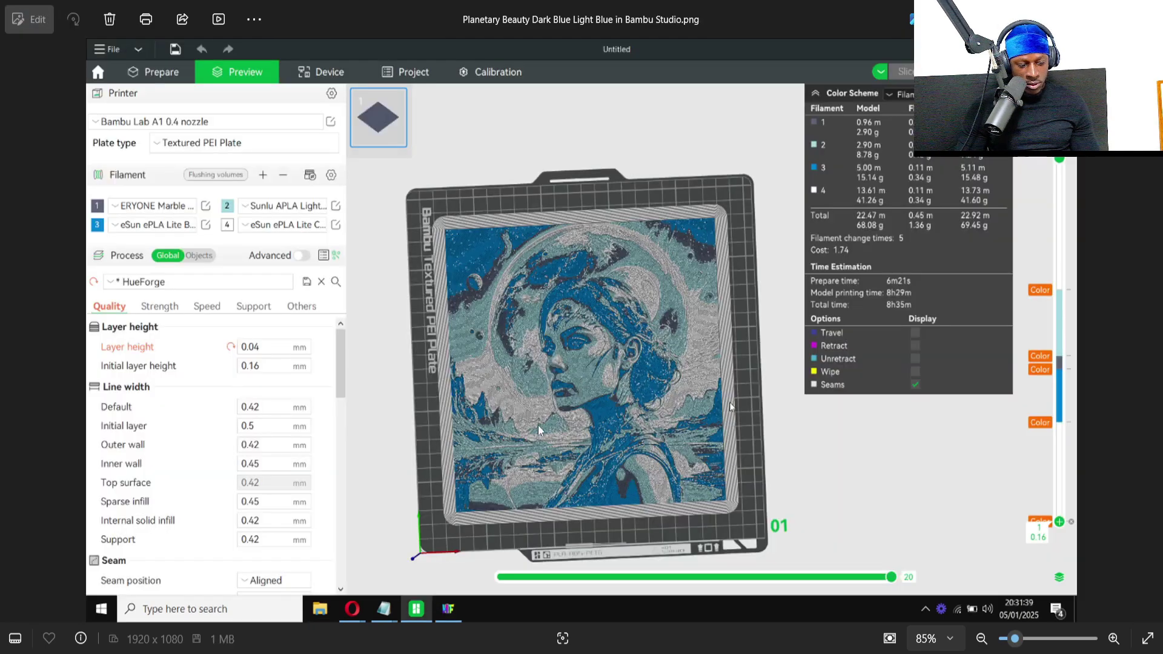
{"action": "key", "text": "Right"}
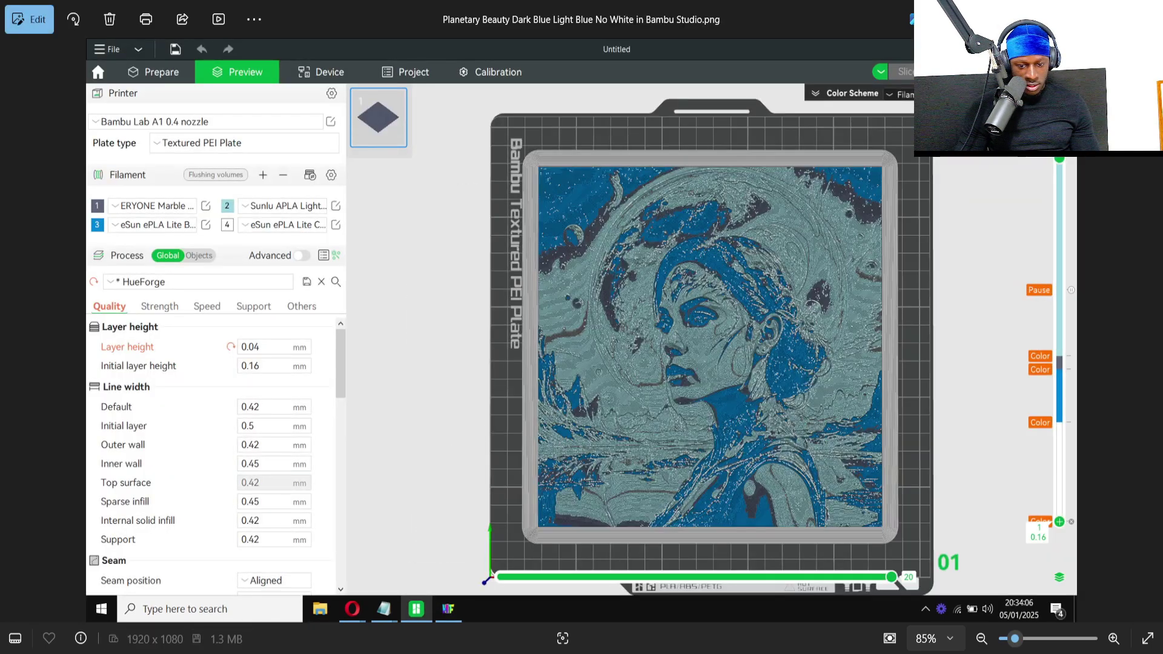
{"action": "key", "text": "alt+F4"}
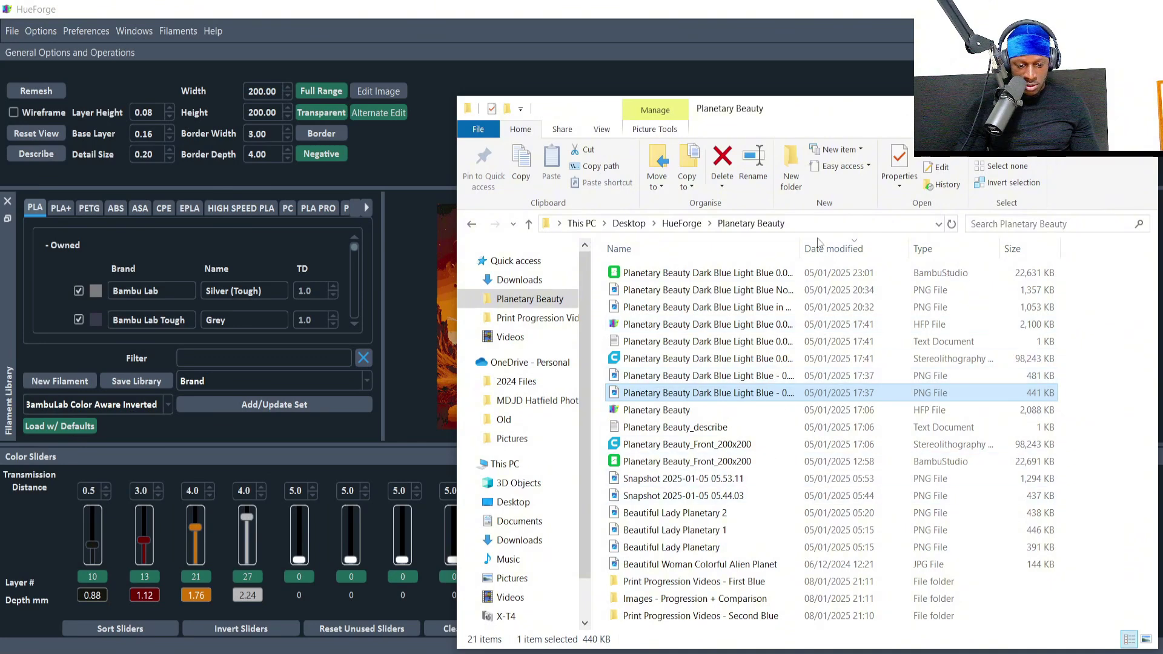
Widen the file name column and compare the 0.04mm and 0.08mm Planetary Beauty Dark Blue Light Blue screenshots
{"action": "left_click", "coordinate": [794, 249]}
{"action": "double_click", "coordinate": [800, 248]}
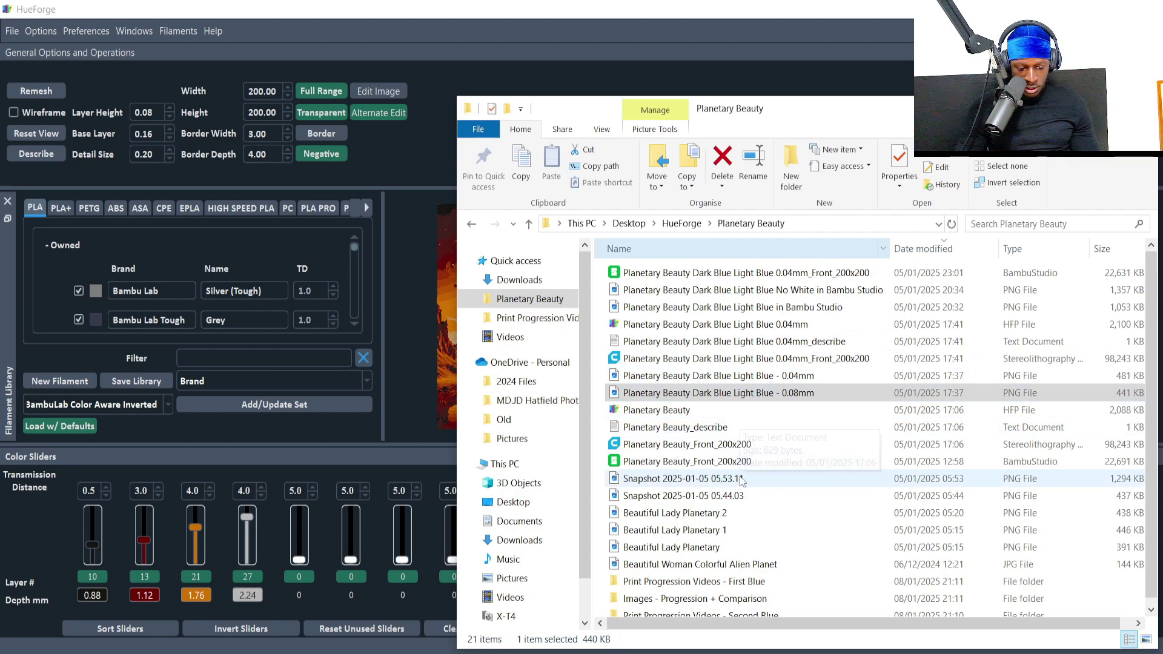
{"action": "left_click", "coordinate": [774, 376]}
{"action": "double_click", "coordinate": [773, 377]}
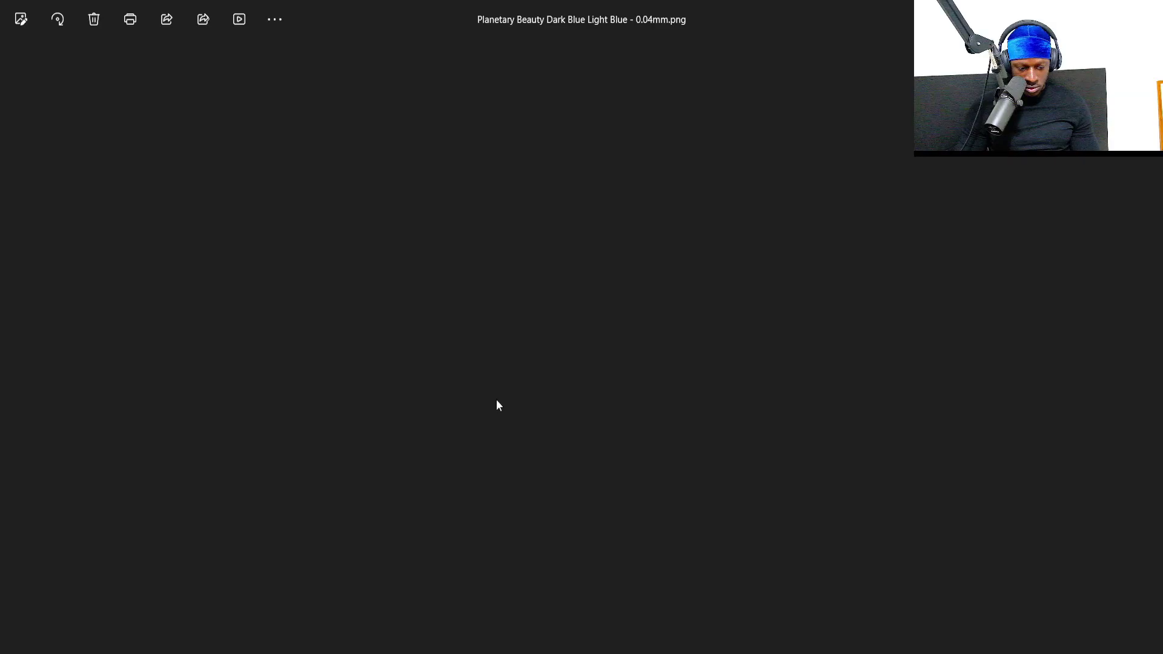
{"action": "key", "text": "Right"}
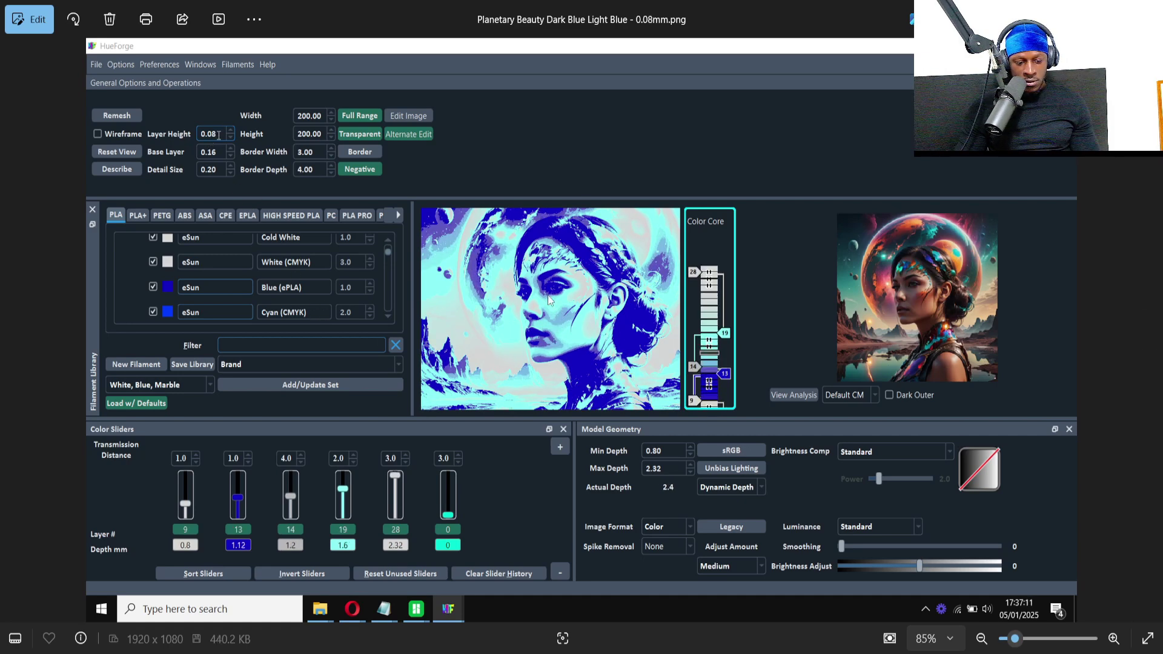
{"action": "key", "text": "Left"}
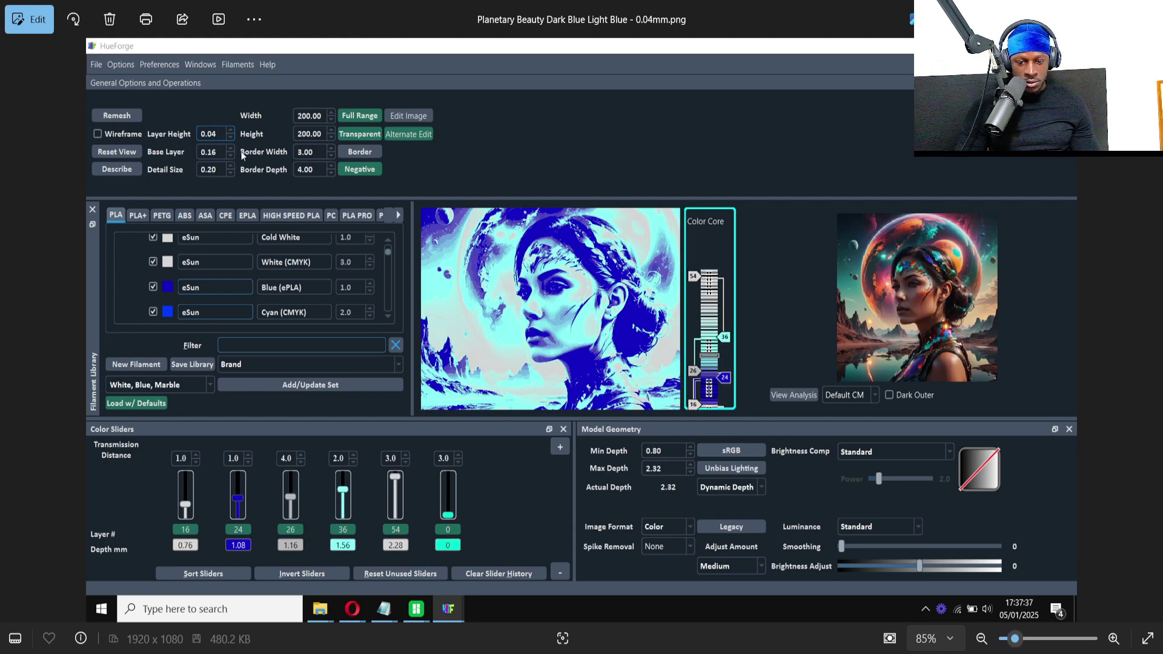
{"action": "key", "text": "alt+F4"}
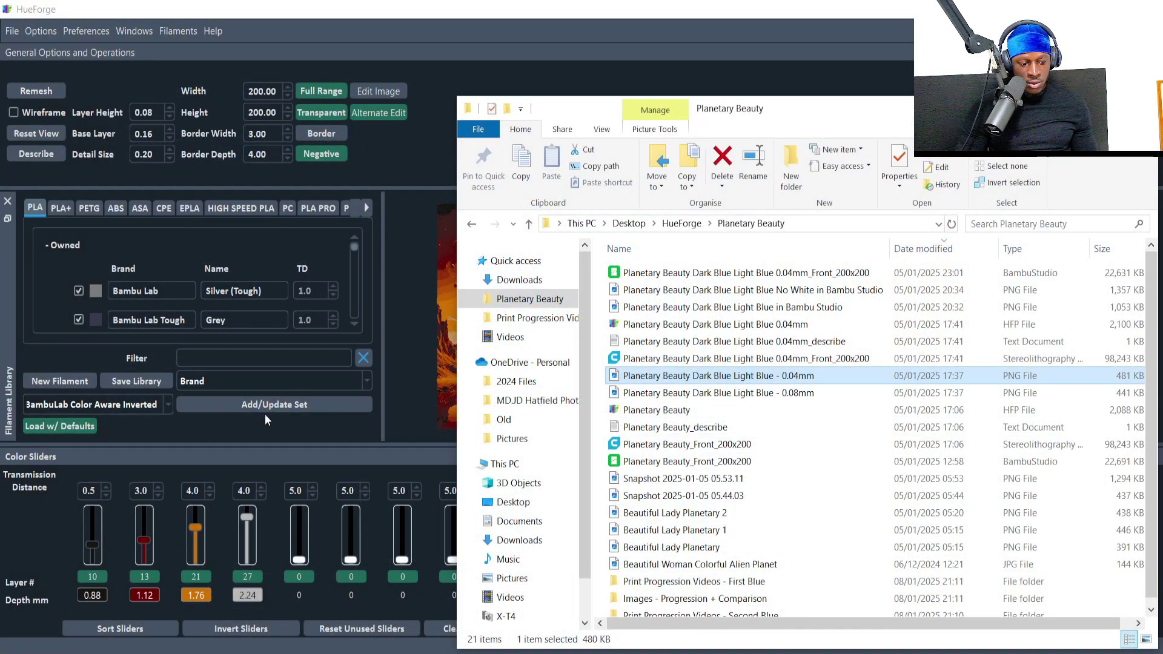
Switch back to HueForge and look through the owned PLA filaments in the filament library
{"action": "left_click", "coordinate": [264, 413]}
{"action": "scroll", "coordinate": [170, 294], "scroll_direction": "down", "scroll_amount": 2}
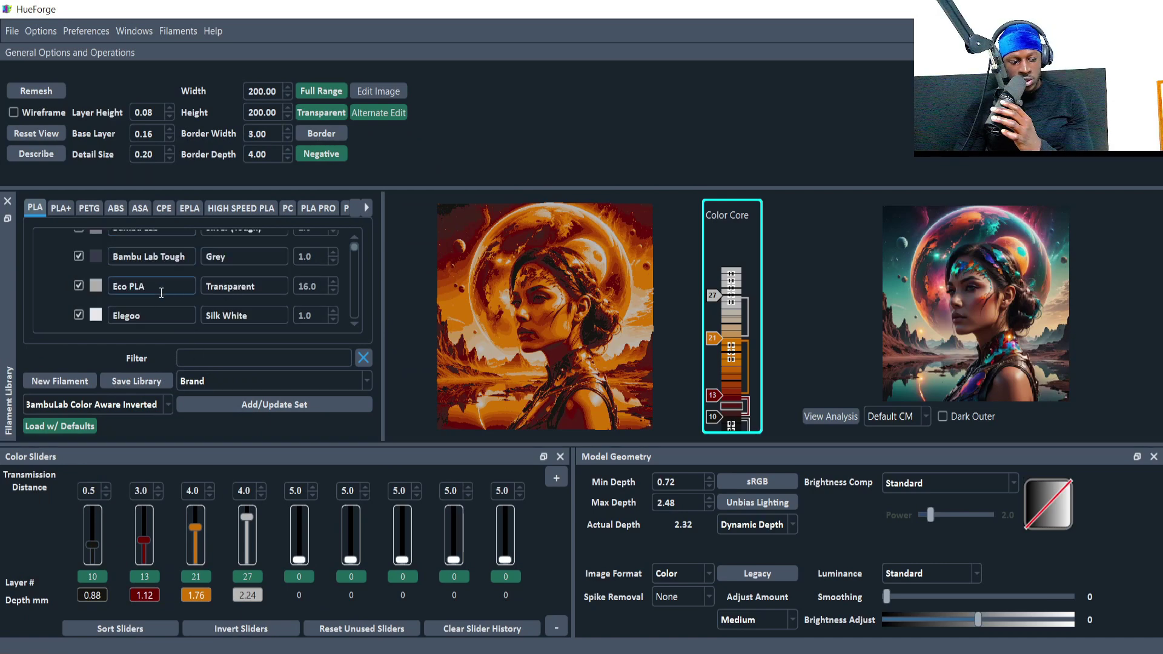
{"action": "scroll", "coordinate": [129, 310], "scroll_direction": "up", "scroll_amount": 2}
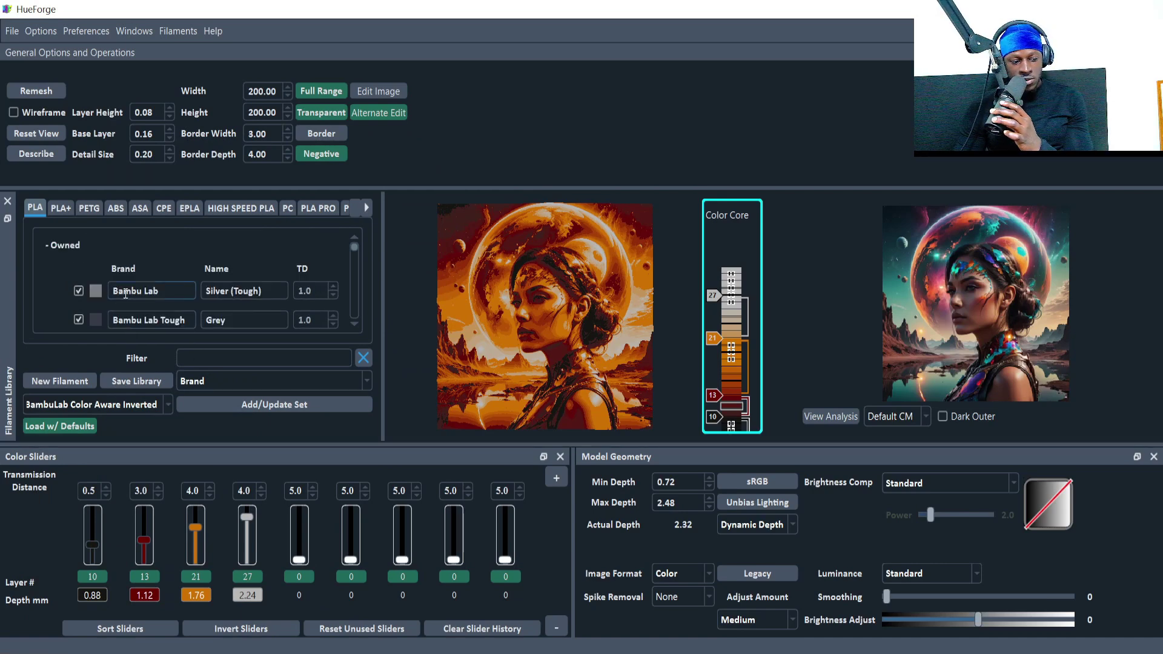
Start a new PLA filament with the colour #55aa7f, then dismiss the form without adding it
{"action": "left_click", "coordinate": [69, 383]}
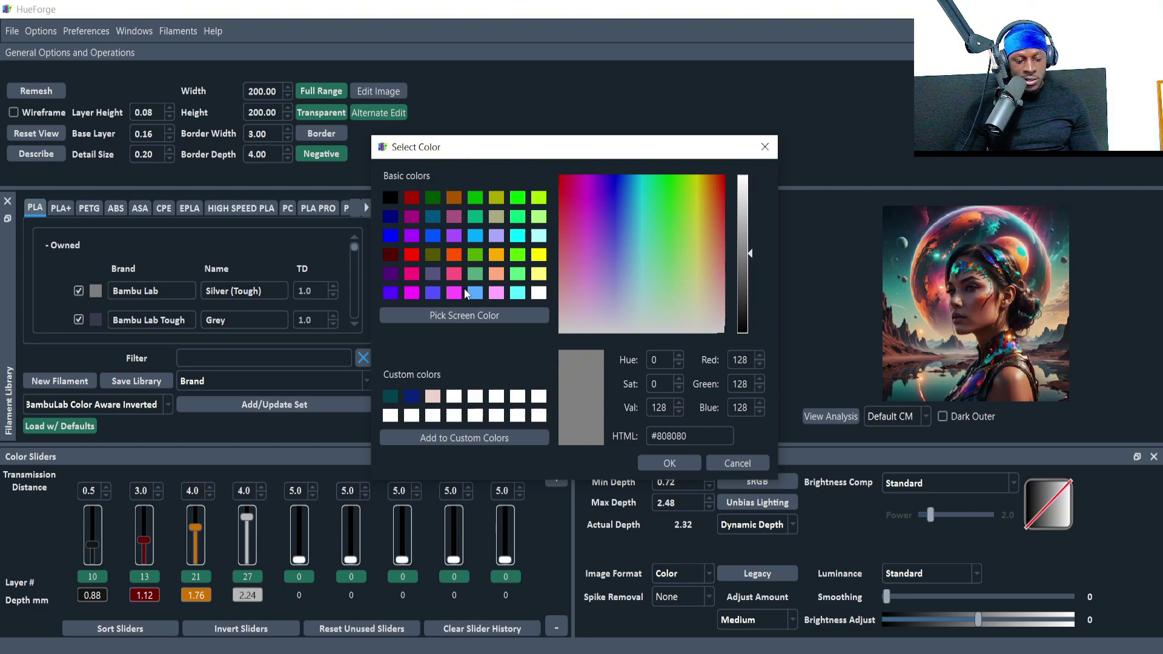
{"action": "left_click", "coordinate": [475, 274]}
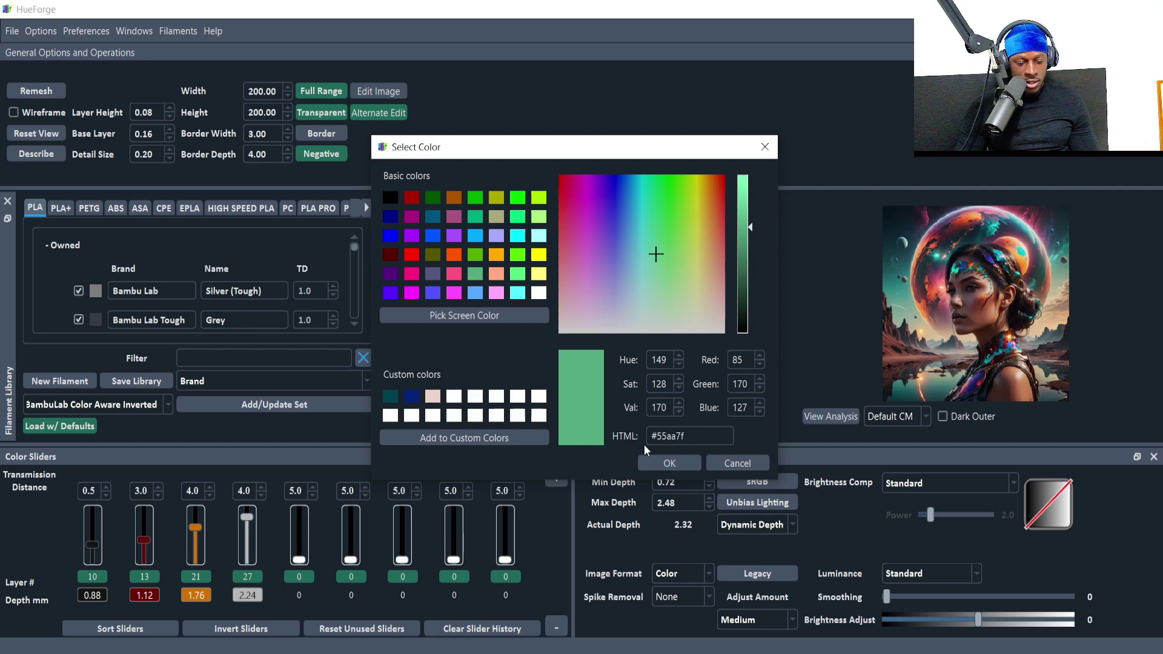
{"action": "left_click", "coordinate": [677, 470]}
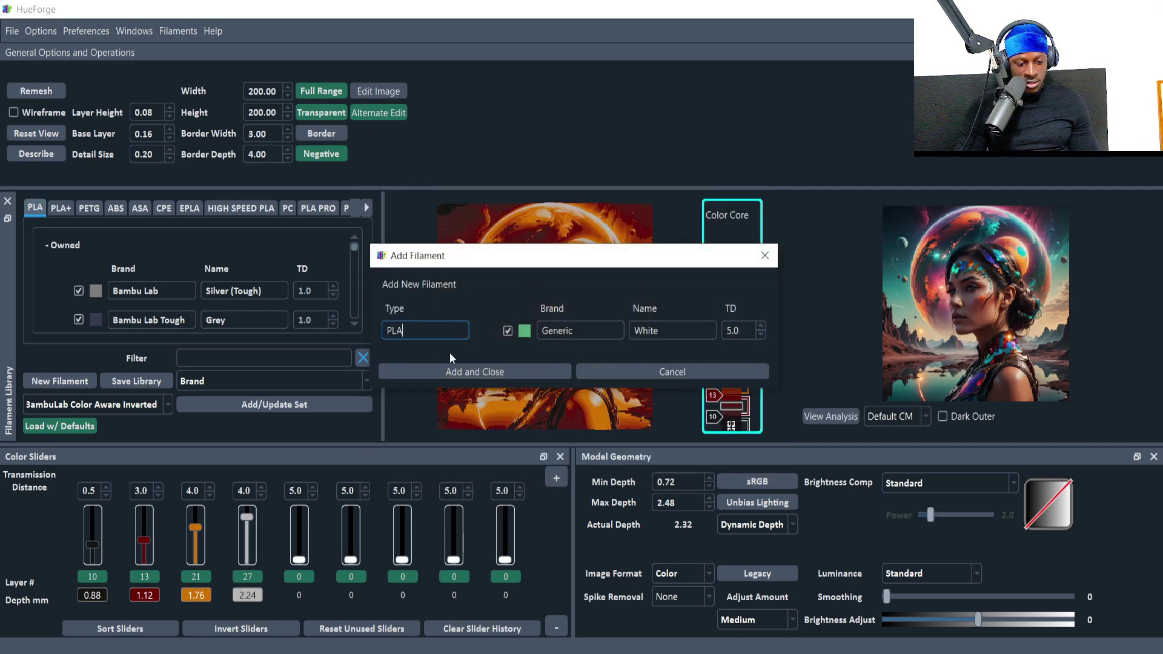
{"action": "left_click", "coordinate": [764, 256]}
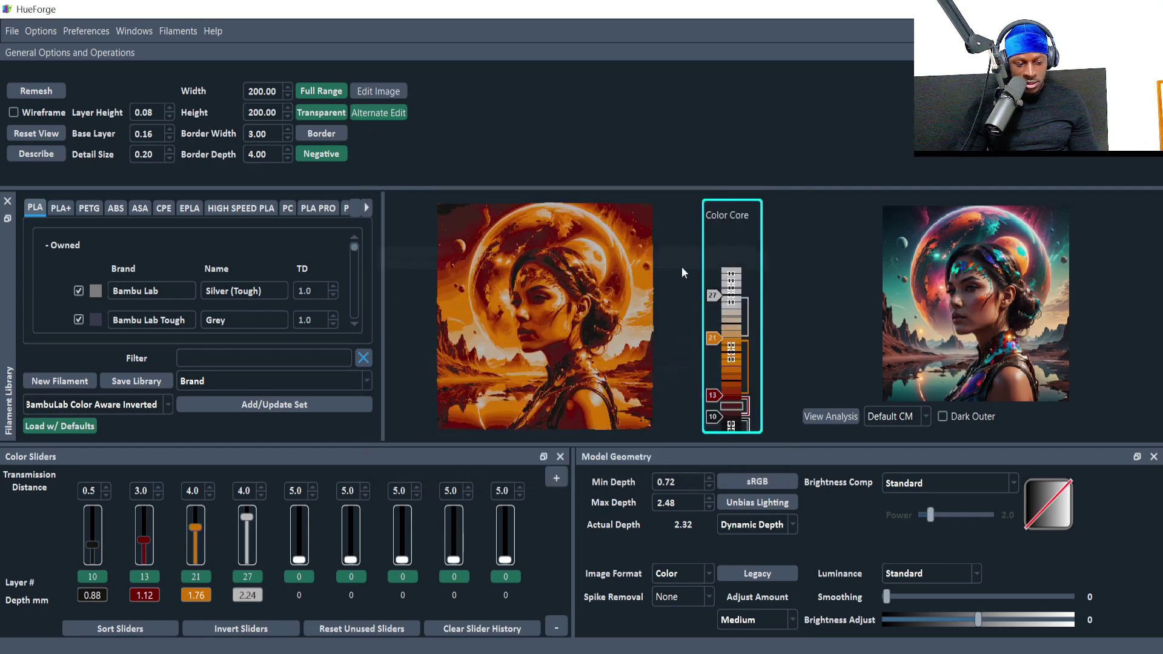
Assign the Sunlu Light Blue filament from the owned PLA list to the third color slider
{"action": "scroll", "coordinate": [125, 303], "scroll_direction": "down", "scroll_amount": 6}
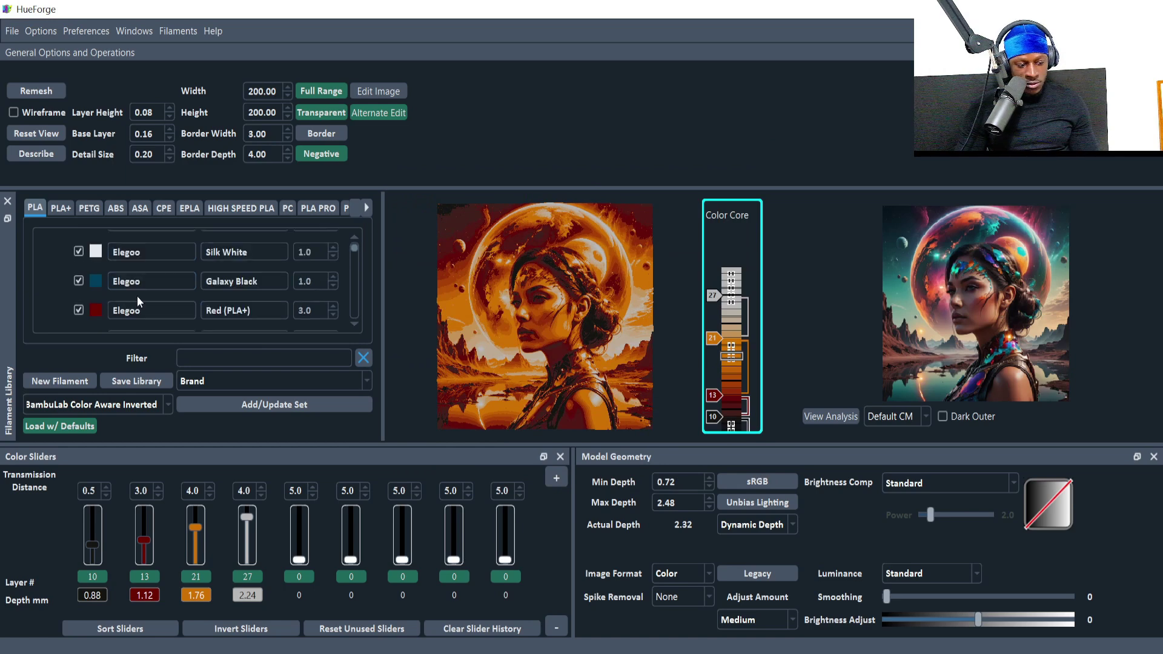
{"action": "scroll", "coordinate": [128, 295], "scroll_direction": "down", "scroll_amount": 8}
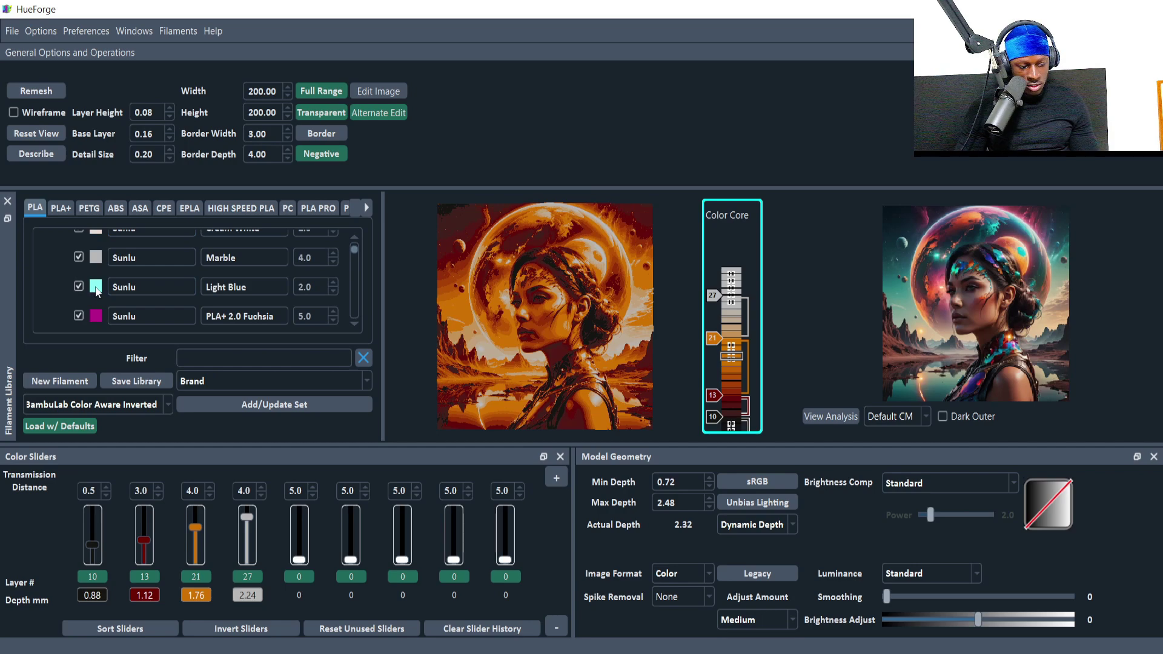
{"action": "left_click", "coordinate": [199, 580]}
Find eSun Cold White in the owned PLA filaments and assign it to the first color slider
{"action": "scroll", "coordinate": [121, 306], "scroll_direction": "down", "scroll_amount": 5}
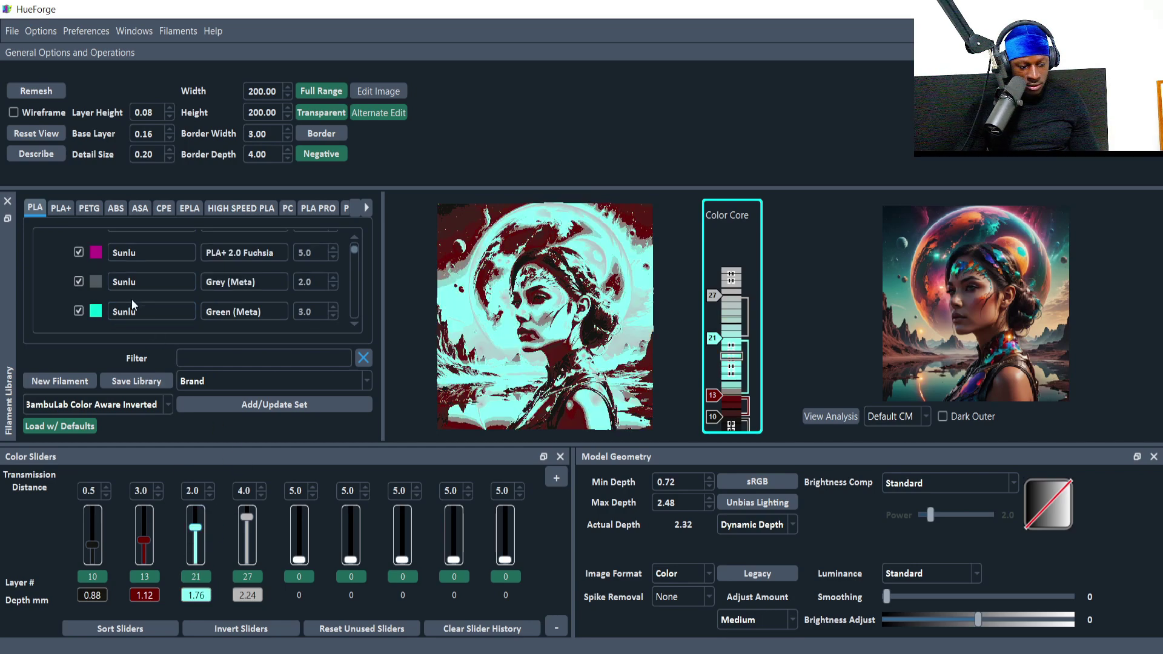
{"action": "scroll", "coordinate": [115, 303], "scroll_direction": "down", "scroll_amount": 2}
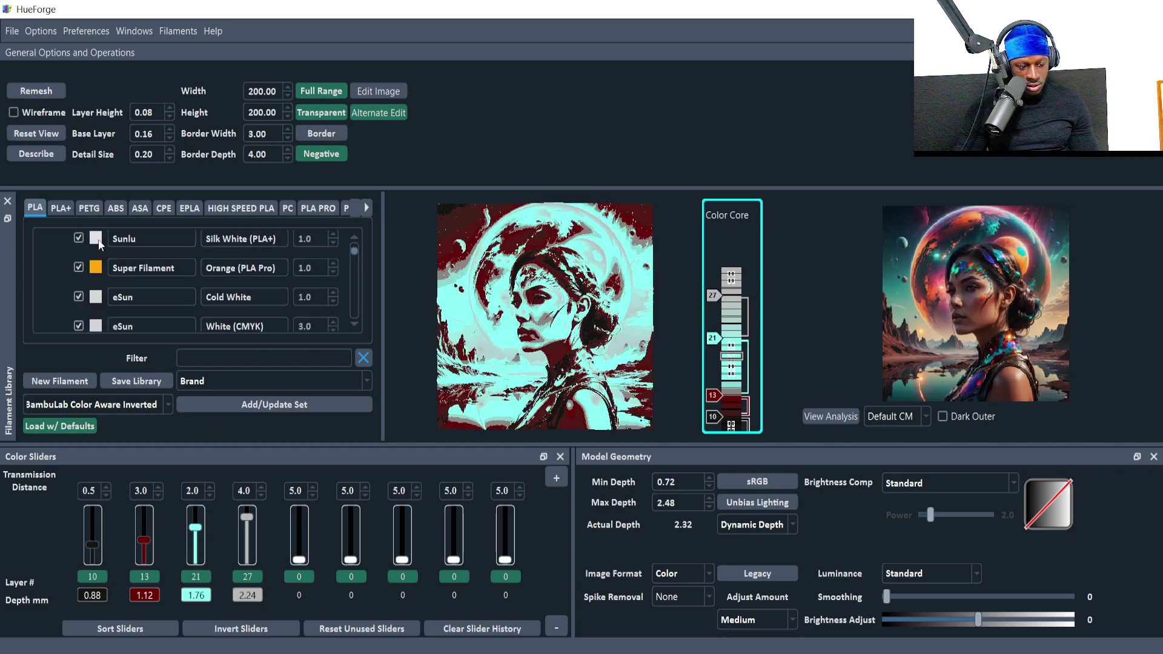
{"action": "scroll", "coordinate": [103, 257], "scroll_direction": "down", "scroll_amount": 4}
{"action": "scroll", "coordinate": [108, 273], "scroll_direction": "up", "scroll_amount": 2}
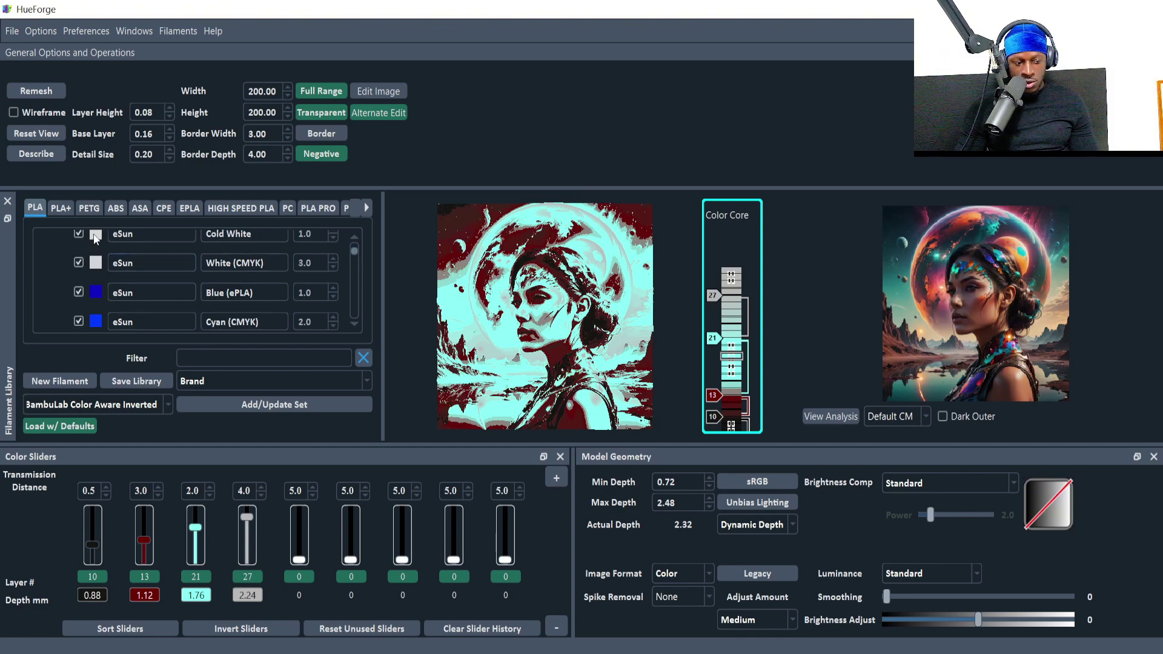
{"action": "scroll", "coordinate": [96, 255], "scroll_direction": "up", "scroll_amount": 2}
{"action": "left_click_drag", "start_coordinate": [99, 301], "coordinate": [186, 530]}
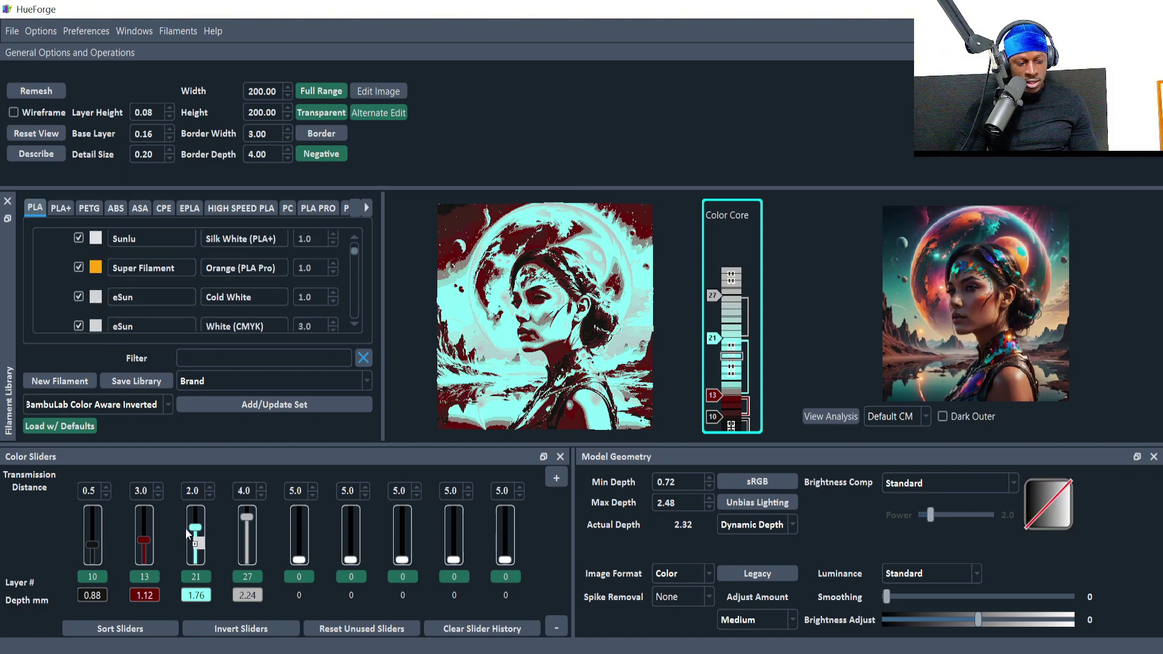
{"action": "left_click_drag", "start_coordinate": [103, 547], "coordinate": [95, 546]}
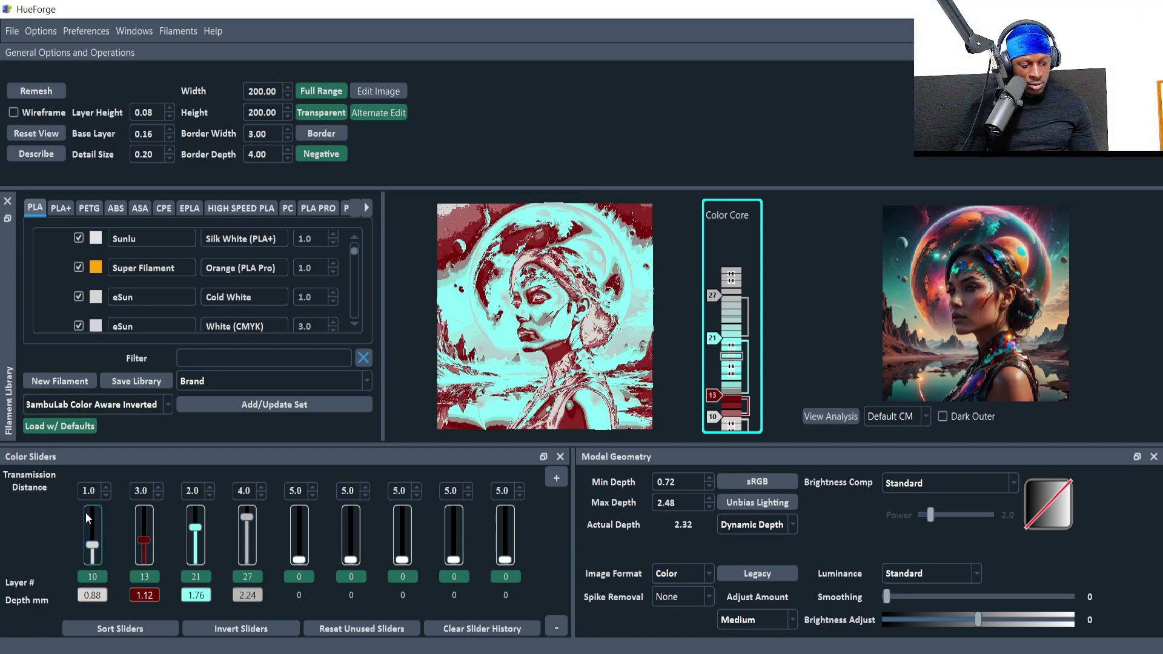
Assign eSun White (CMYK) to the fourth color slider and eSun Blue (ePLA) to the second
{"action": "scroll", "coordinate": [92, 267], "scroll_direction": "down", "scroll_amount": 2}
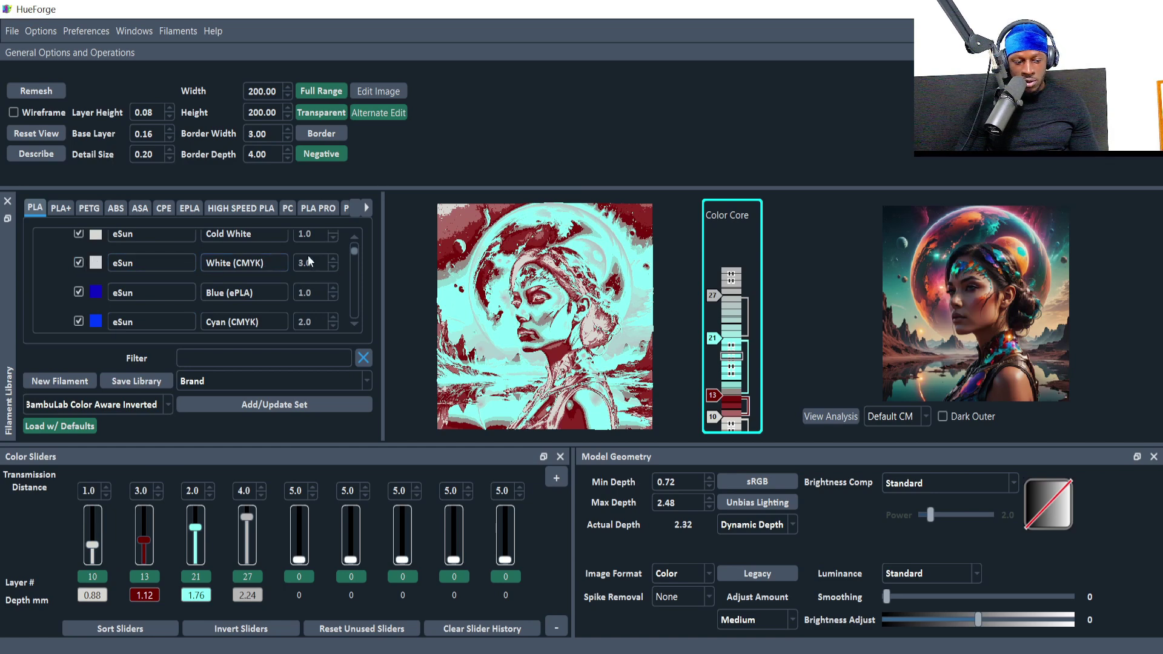
{"action": "left_click_drag", "start_coordinate": [101, 267], "coordinate": [247, 548]}
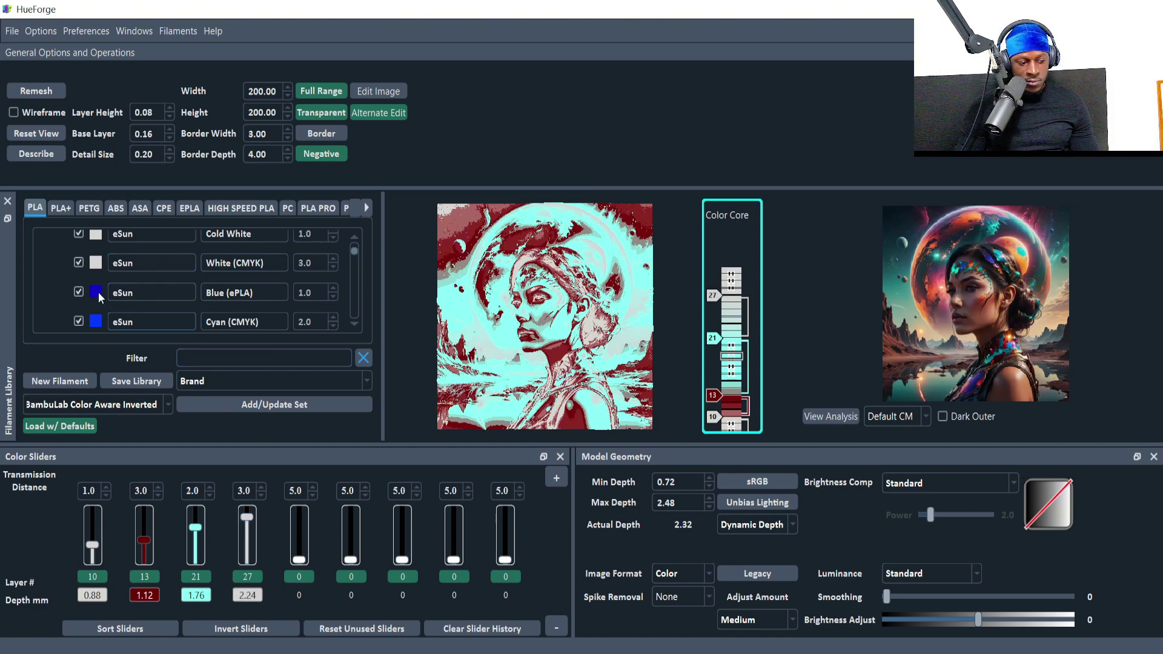
{"action": "left_click_drag", "start_coordinate": [98, 292], "coordinate": [143, 536]}
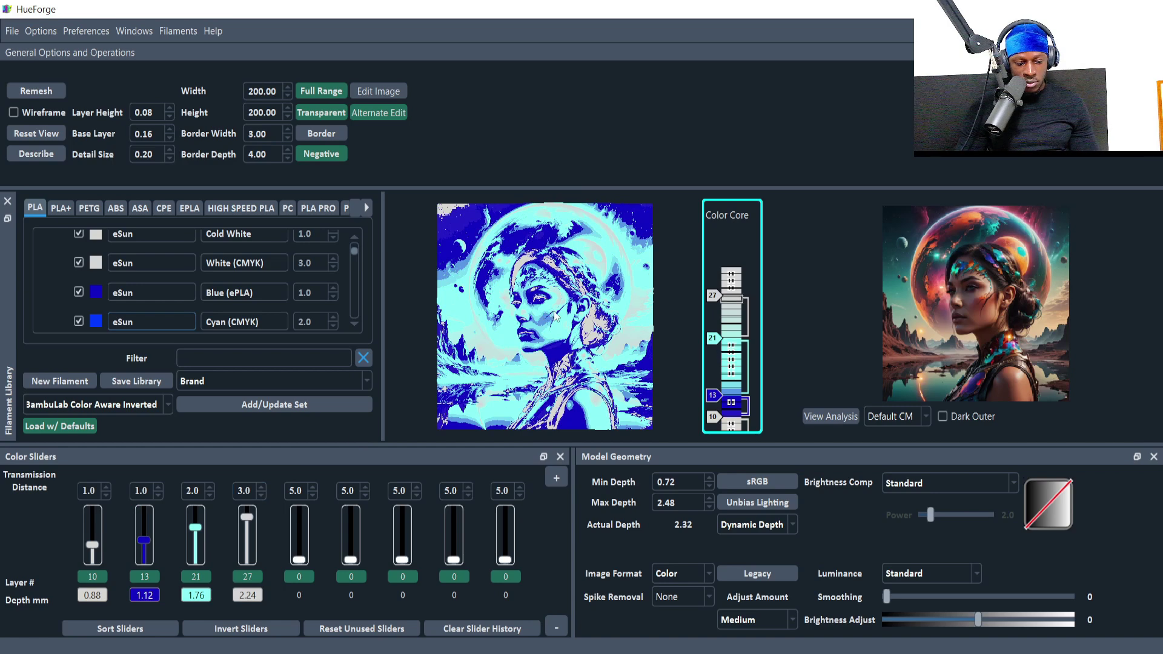
Try lower layers for the light blue slider, then set it to layer 23 at 1.92 mm
{"action": "scroll", "coordinate": [188, 549], "scroll_direction": "down", "scroll_amount": 2}
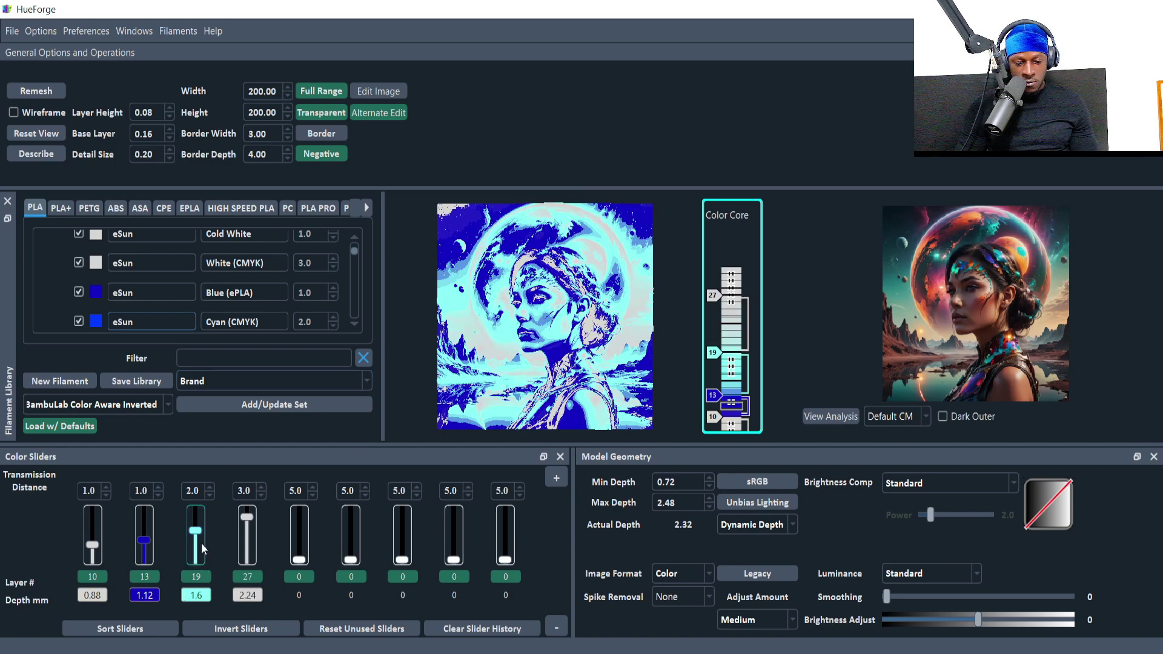
{"action": "scroll", "coordinate": [202, 548], "scroll_direction": "down", "scroll_amount": 2}
{"action": "scroll", "coordinate": [202, 548], "scroll_direction": "up", "scroll_amount": 6}
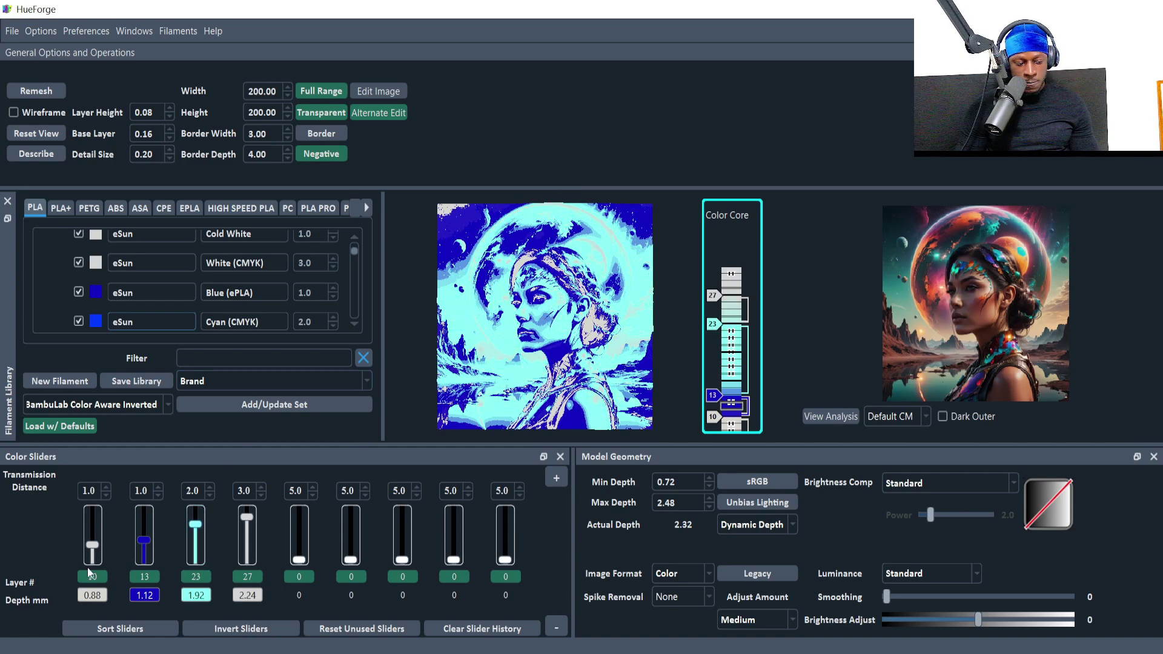
Try different layer positions for the two lowest colors, setting cold white to layer 9 and dark blue to layer 12
{"action": "scroll", "coordinate": [145, 557], "scroll_direction": "up", "scroll_amount": 2}
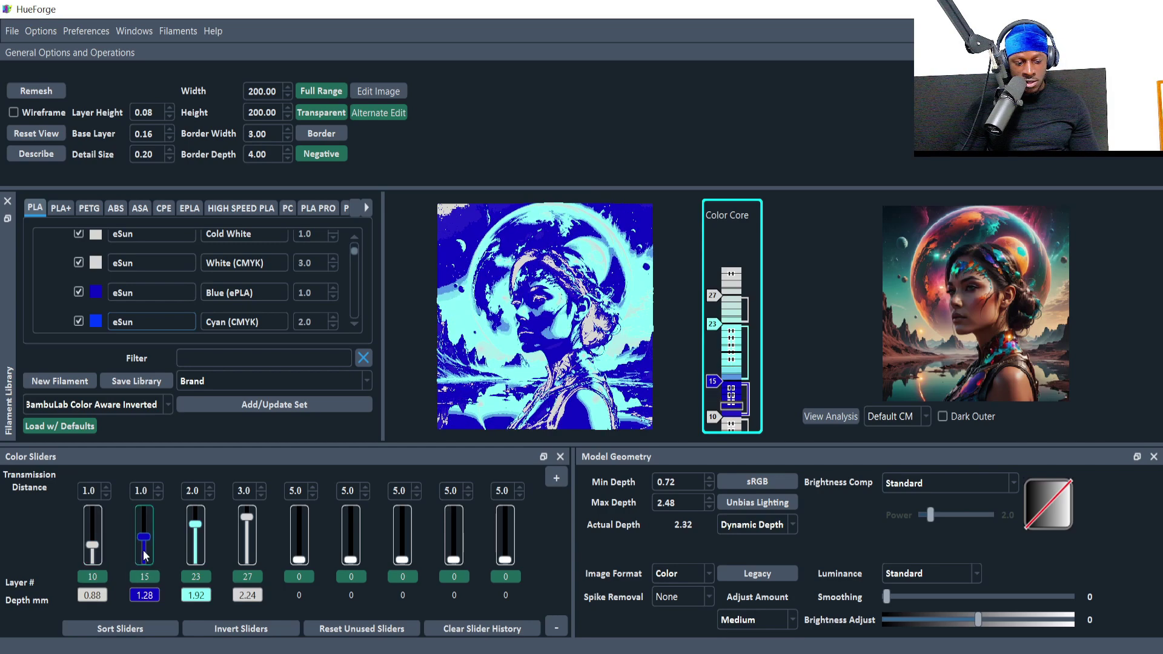
{"action": "scroll", "coordinate": [146, 555], "scroll_direction": "up", "scroll_amount": 2}
{"action": "scroll", "coordinate": [145, 555], "scroll_direction": "down", "scroll_amount": 7}
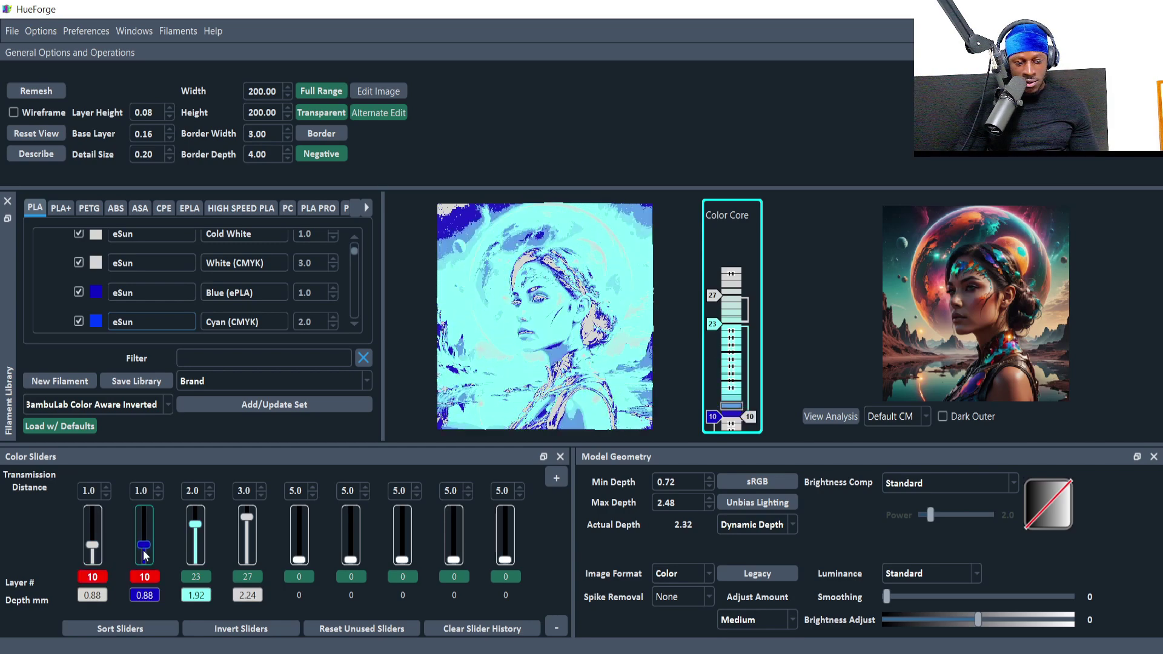
{"action": "scroll", "coordinate": [145, 556], "scroll_direction": "up", "scroll_amount": 2}
{"action": "scroll", "coordinate": [99, 544], "scroll_direction": "down", "scroll_amount": 1}
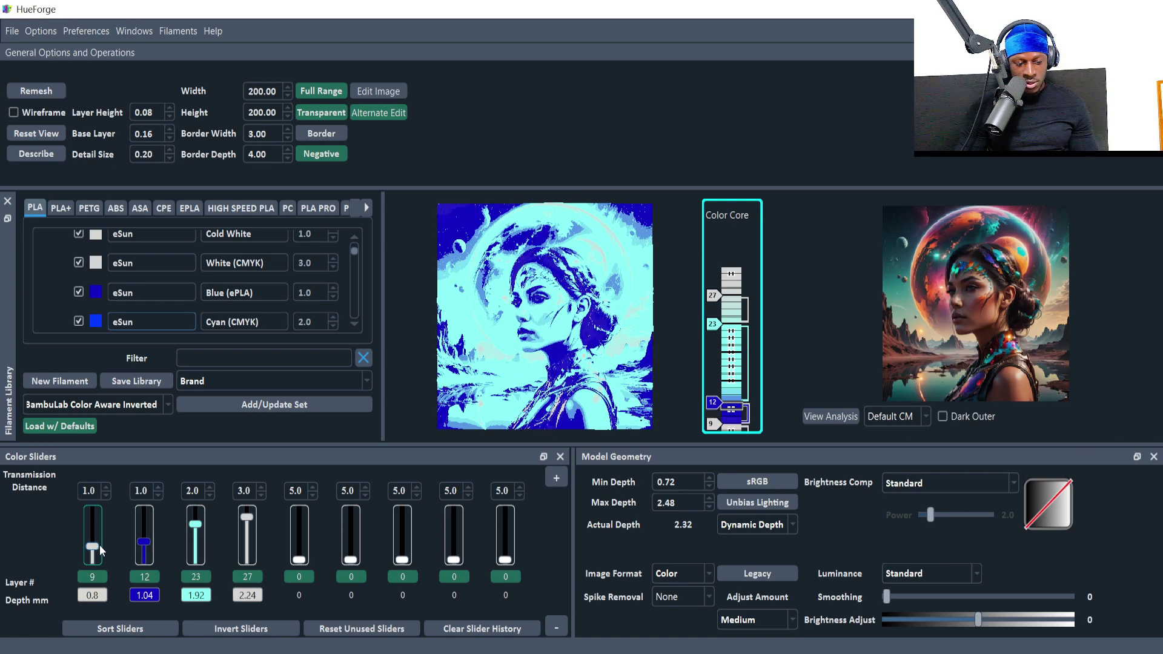
{"action": "scroll", "coordinate": [145, 542], "scroll_direction": "up", "scroll_amount": 1}
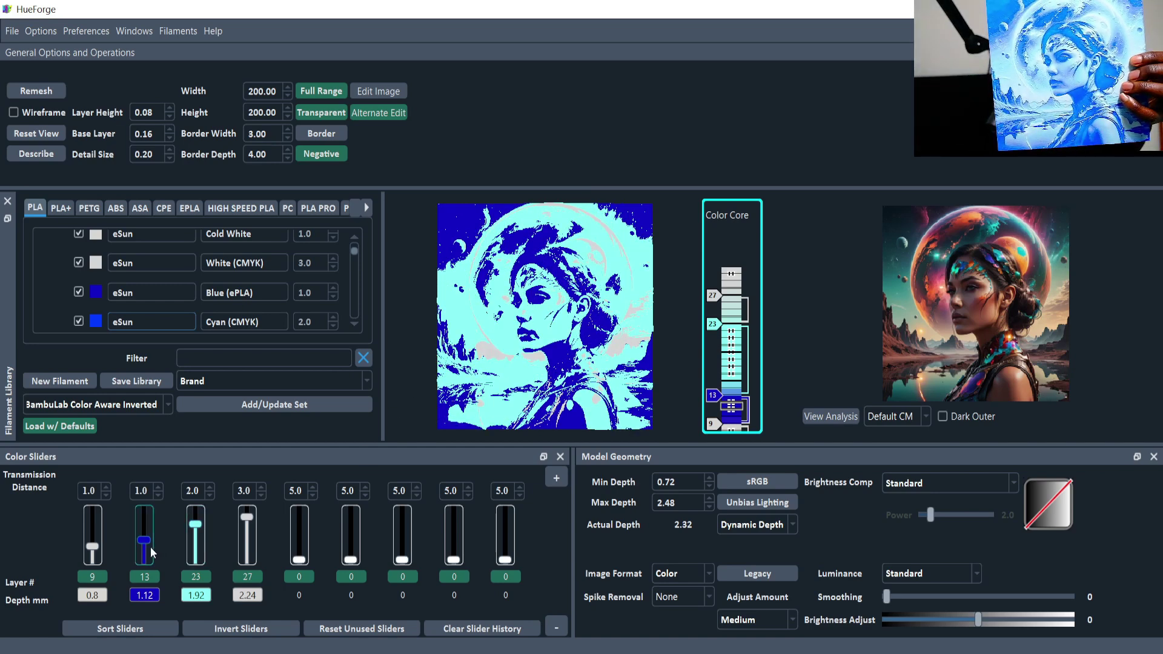
{"action": "scroll", "coordinate": [151, 553], "scroll_direction": "up", "scroll_amount": 2}
{"action": "scroll", "coordinate": [151, 552], "scroll_direction": "down", "scroll_amount": 3}
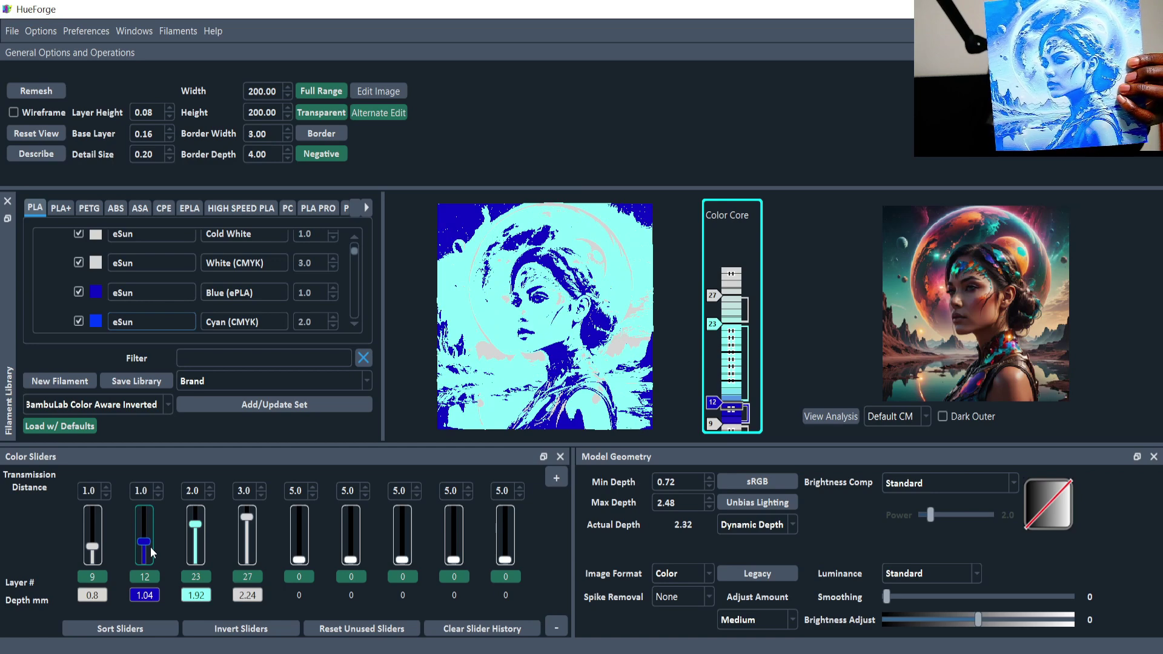
Test lower layers for light blue and the upper white, then set them to layers 23 and 28
{"action": "scroll", "coordinate": [203, 538], "scroll_direction": "down", "scroll_amount": 3}
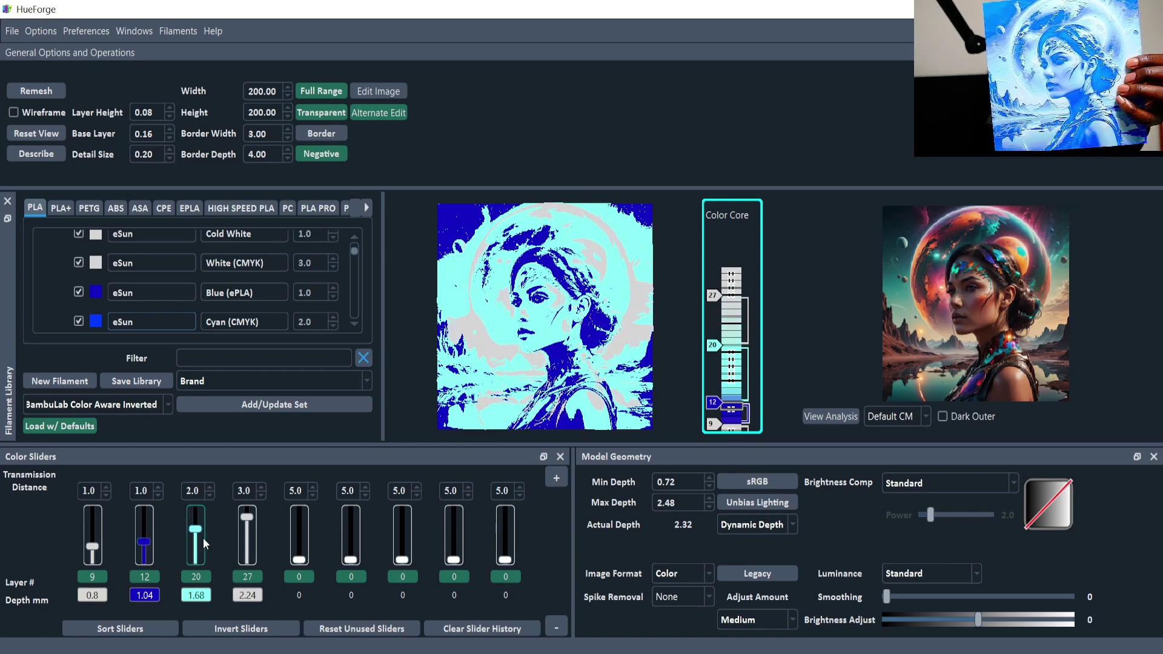
{"action": "scroll", "coordinate": [202, 538], "scroll_direction": "down", "scroll_amount": 3}
{"action": "scroll", "coordinate": [201, 538], "scroll_direction": "up", "scroll_amount": 6}
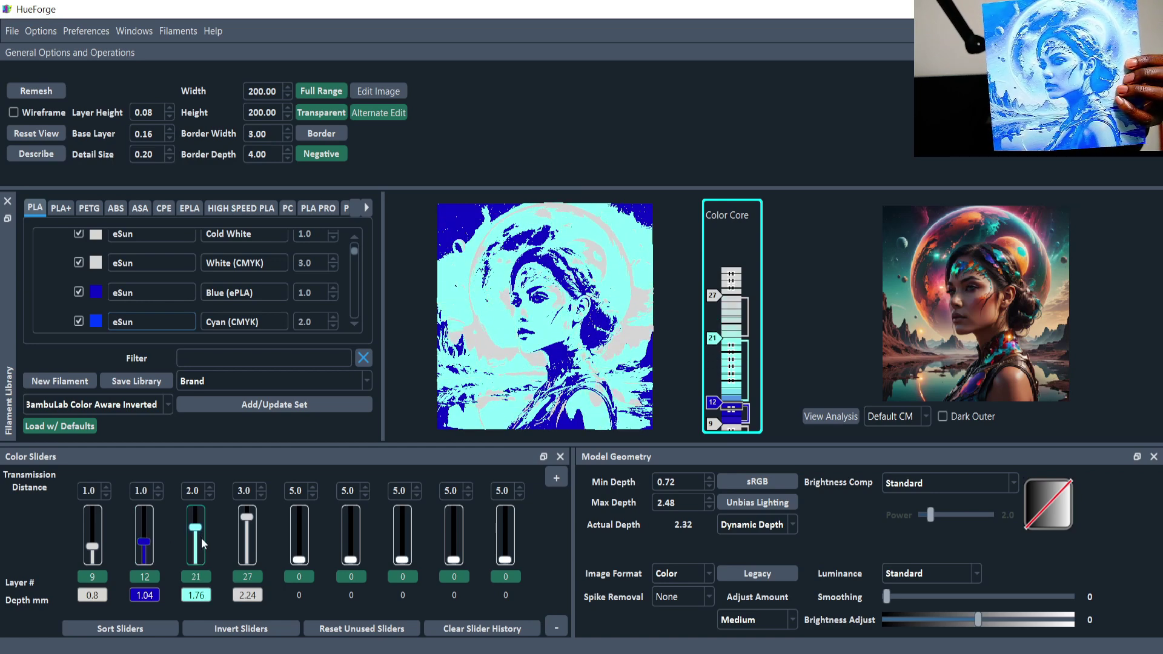
{"action": "scroll", "coordinate": [245, 538], "scroll_direction": "down", "scroll_amount": 4}
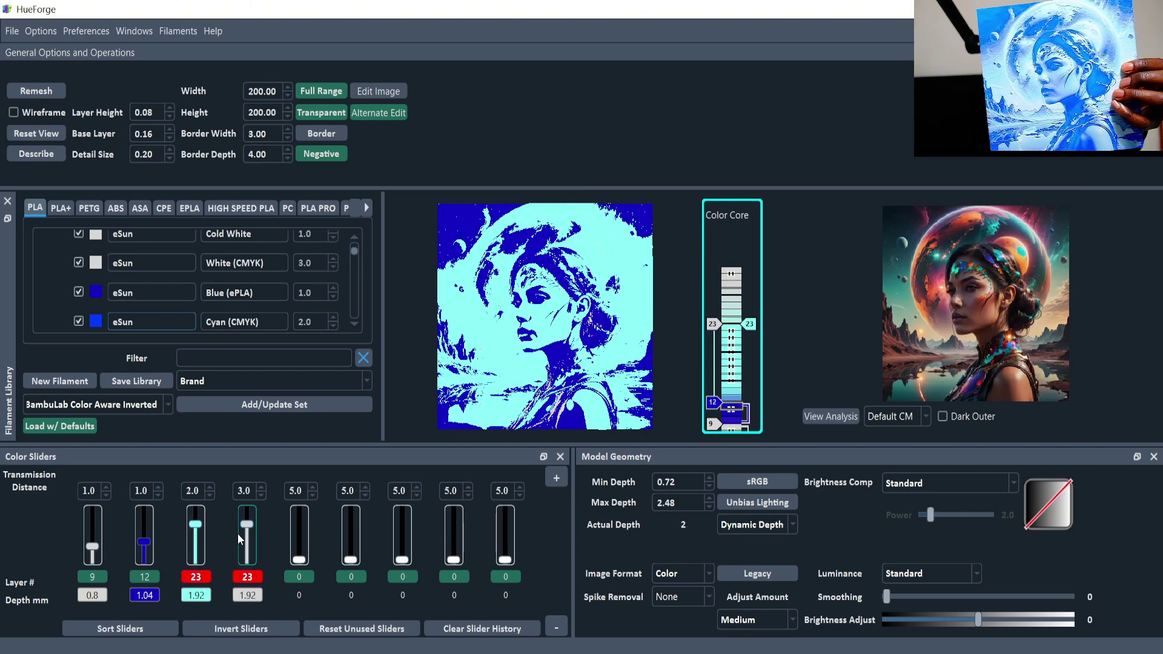
{"action": "scroll", "coordinate": [237, 533], "scroll_direction": "up", "scroll_amount": 4}
{"action": "scroll", "coordinate": [242, 539], "scroll_direction": "up", "scroll_amount": 1}
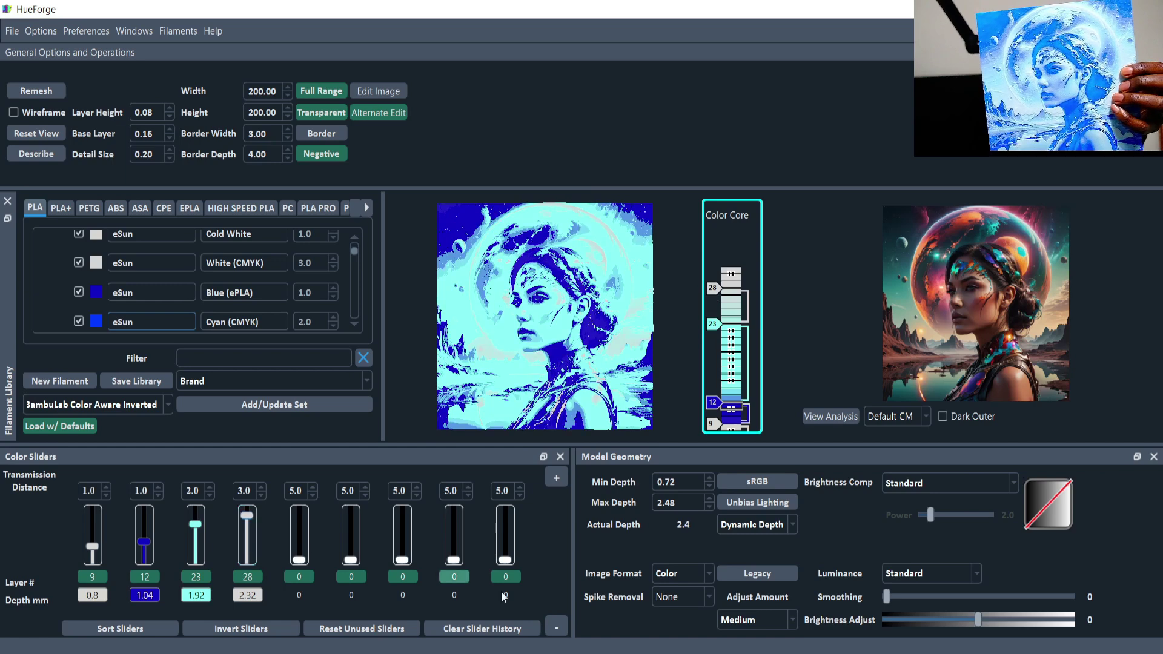
Check the depth mode options, then set the cold white slider to layer 11 and the dark blue slider to layer 13
{"action": "left_click", "coordinate": [771, 530]}
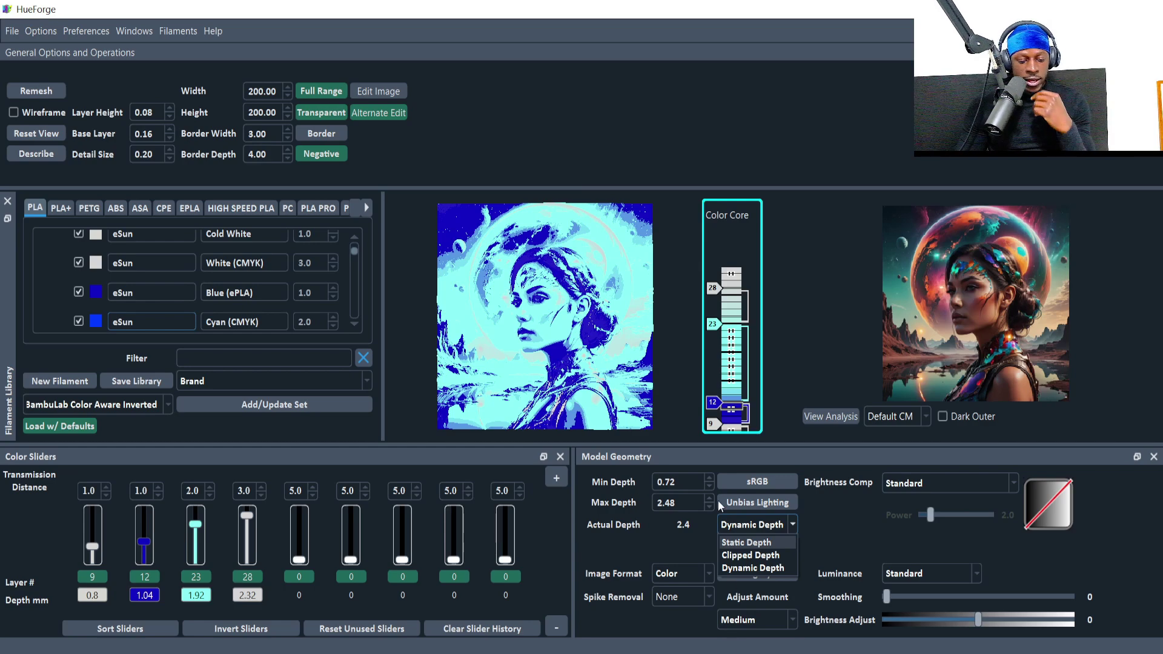
{"action": "left_click", "coordinate": [652, 533]}
{"action": "scroll", "coordinate": [95, 528], "scroll_direction": "up", "scroll_amount": 2}
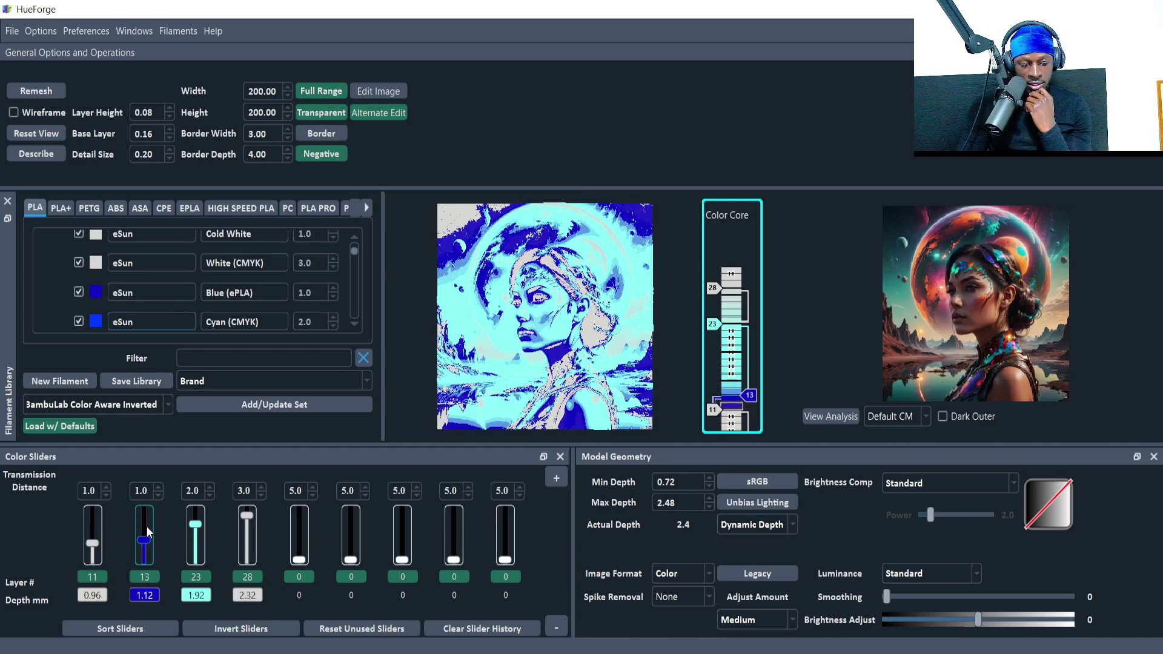
{"action": "scroll", "coordinate": [144, 530], "scroll_direction": "up", "scroll_amount": 1}
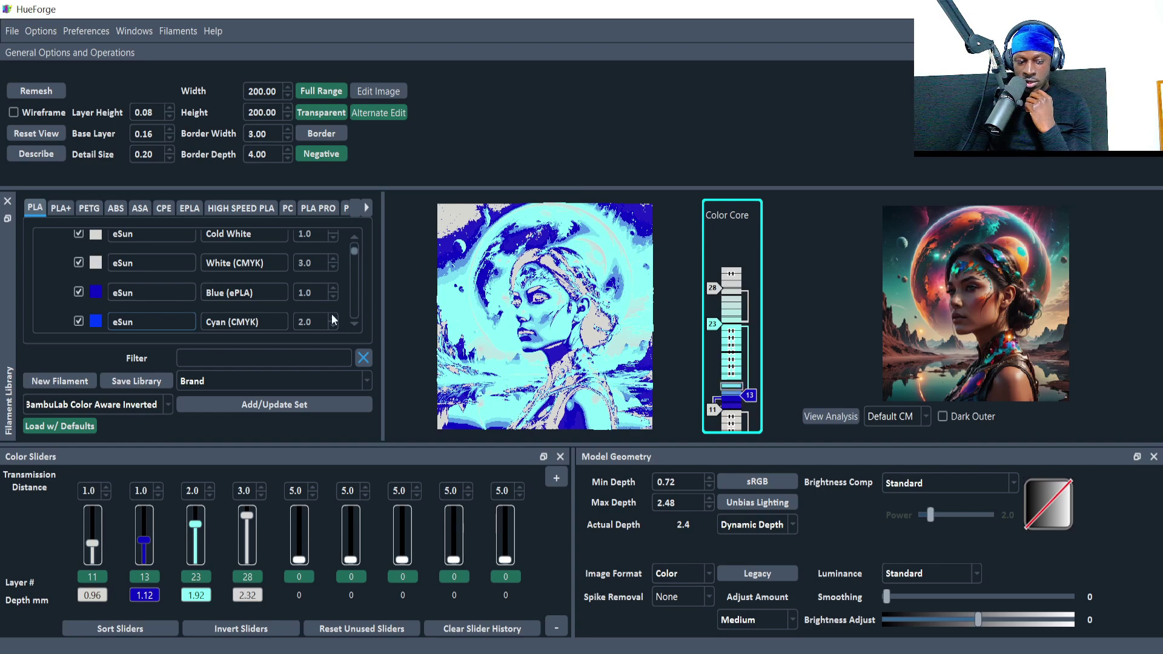
{"action": "scroll", "coordinate": [93, 539], "scroll_direction": "up", "scroll_amount": 1}
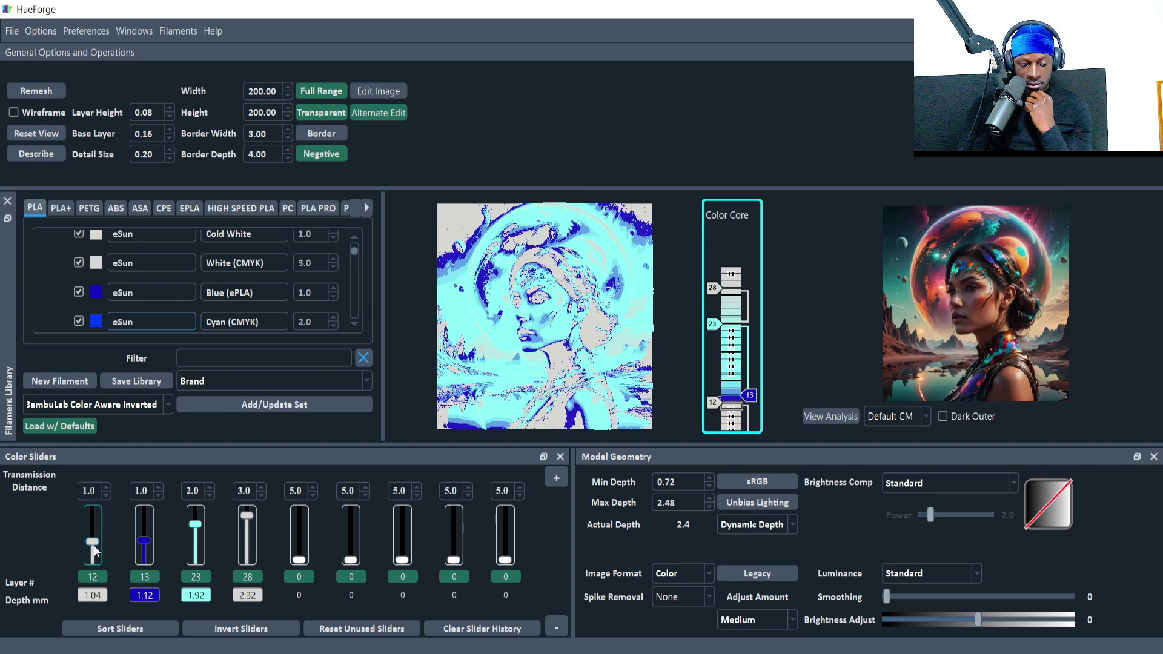
{"action": "scroll", "coordinate": [95, 551], "scroll_direction": "down", "scroll_amount": 1}
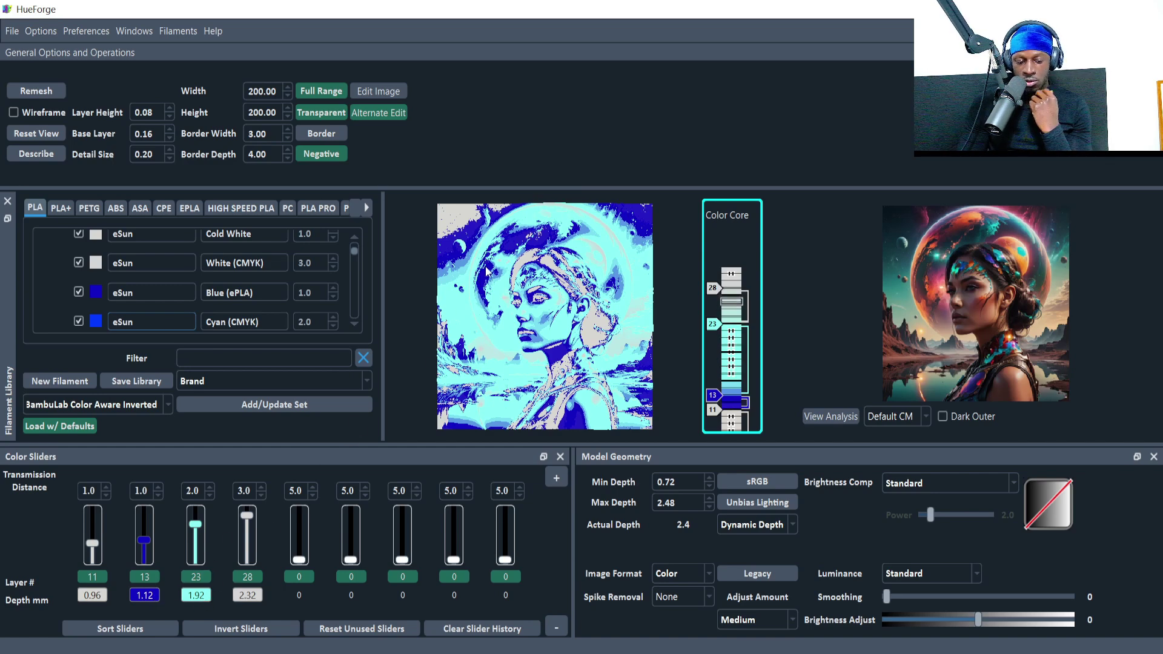
Fine-tune the upper white's color slider and set it to layer 26 at 2.16 mm
{"action": "left_click", "coordinate": [247, 553]}
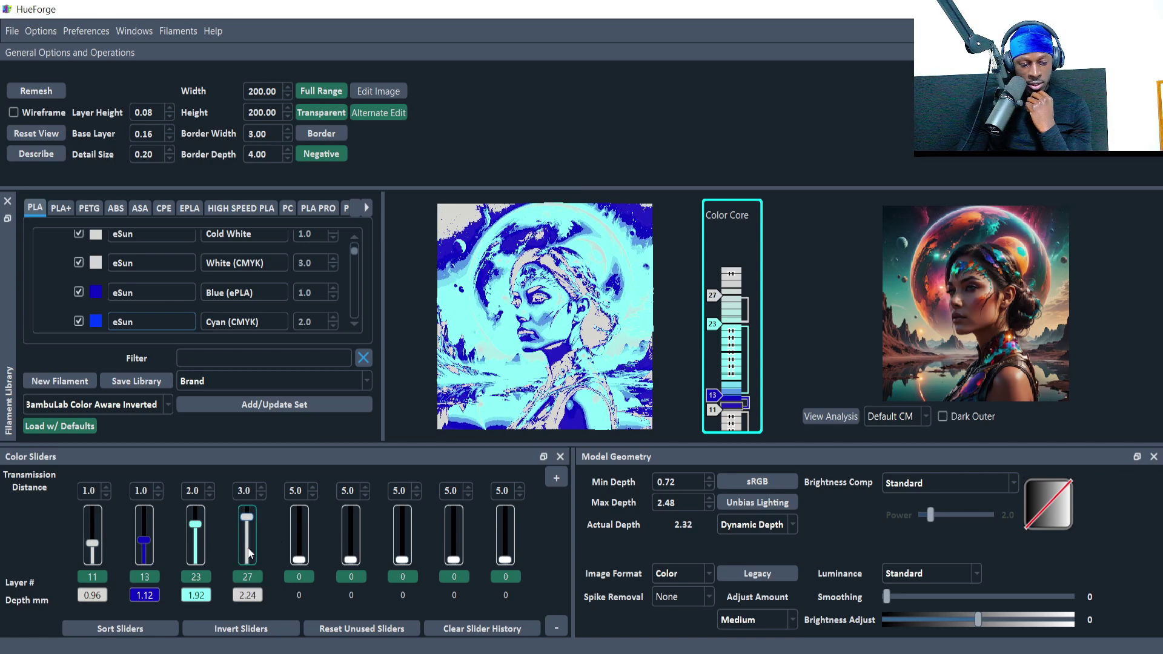
{"action": "scroll", "coordinate": [248, 552], "scroll_direction": "up", "scroll_amount": 1}
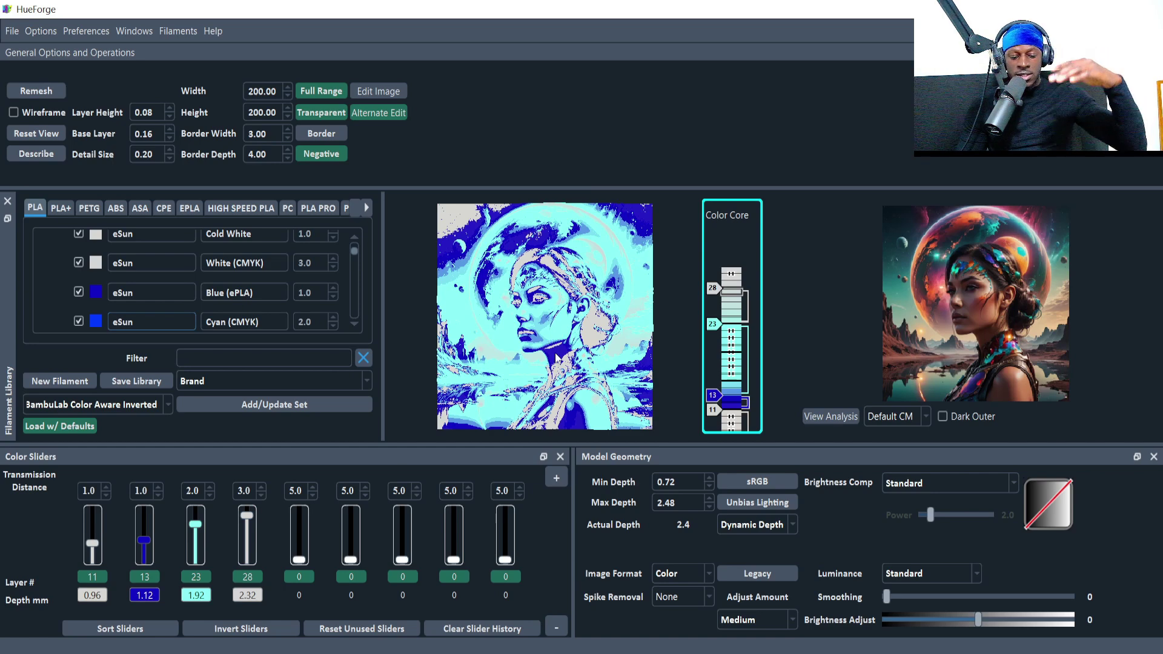
{"action": "scroll", "coordinate": [250, 548], "scroll_direction": "down", "scroll_amount": 2}
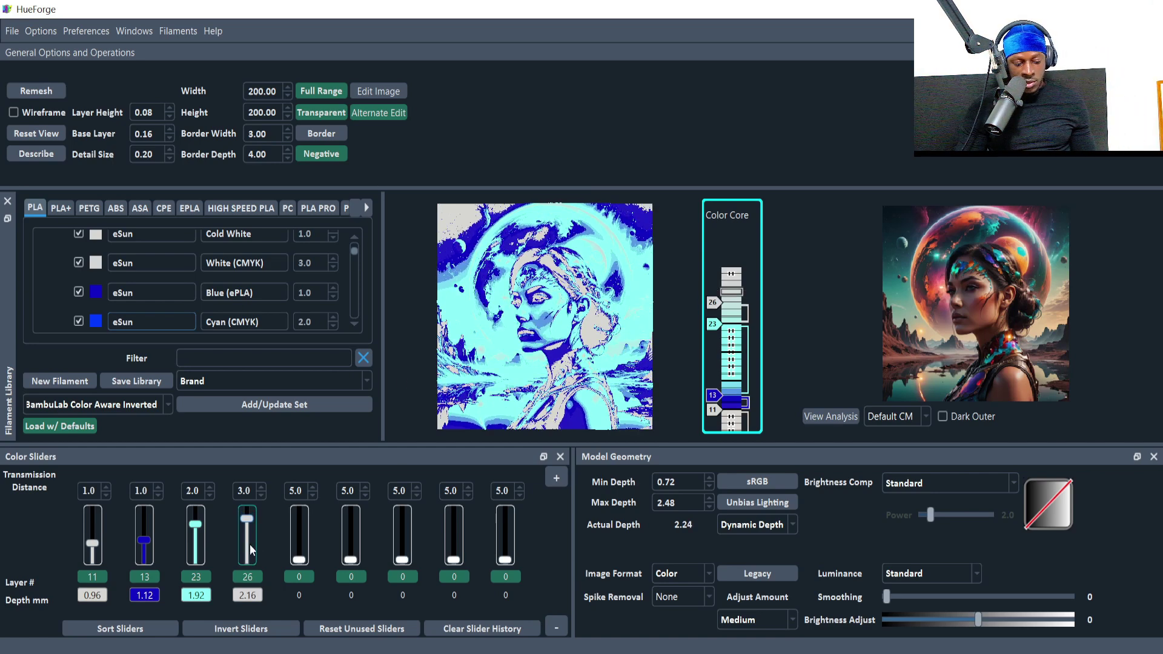
Retune the color sliders, setting the upper white to layer 28, light blue to 19, cold white to 9 and dark blue to 13
{"action": "scroll", "coordinate": [248, 544], "scroll_direction": "up", "scroll_amount": 2}
{"action": "scroll", "coordinate": [195, 545], "scroll_direction": "down", "scroll_amount": 4}
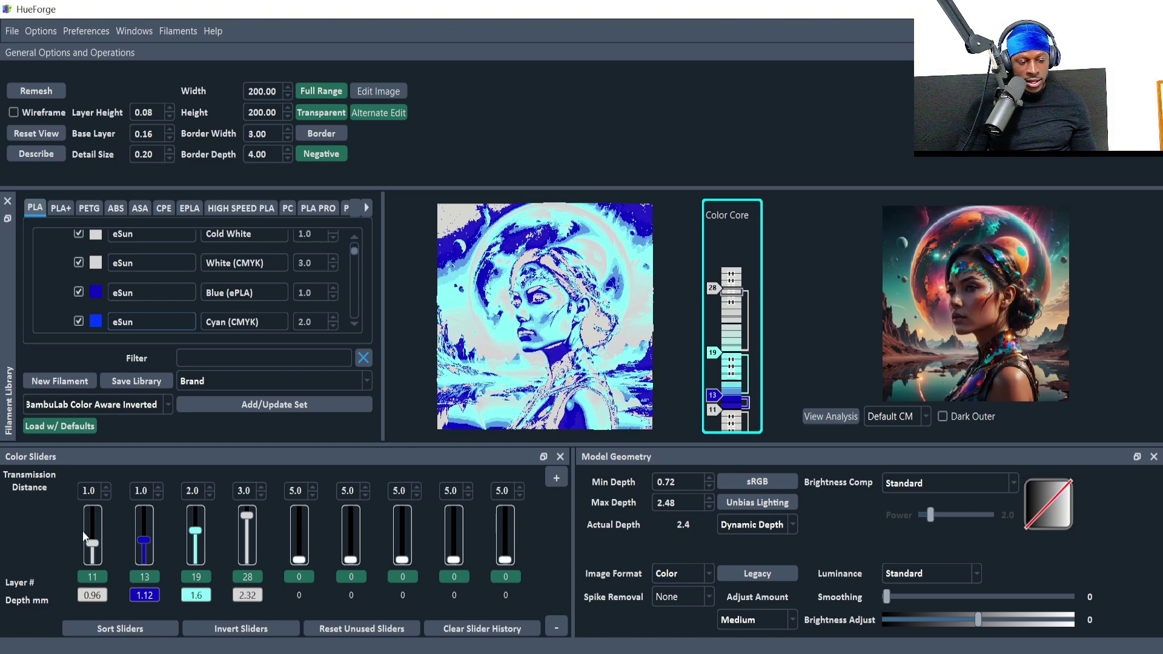
{"action": "scroll", "coordinate": [85, 537], "scroll_direction": "down", "scroll_amount": 3}
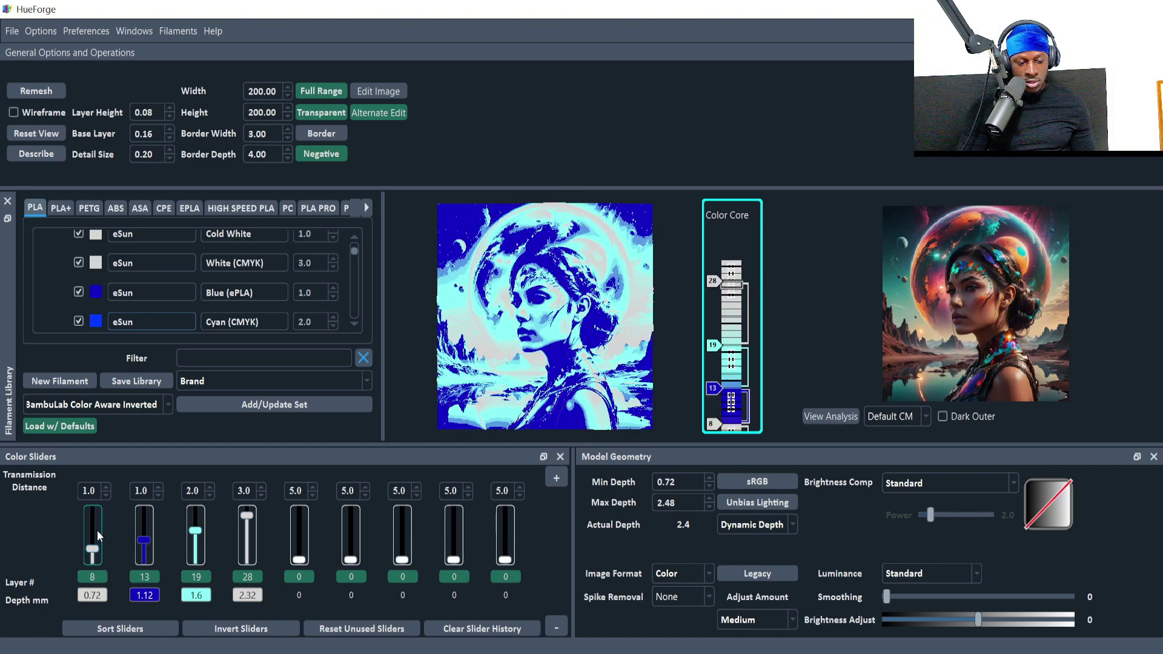
{"action": "scroll", "coordinate": [97, 530], "scroll_direction": "up", "scroll_amount": 1}
{"action": "scroll", "coordinate": [140, 528], "scroll_direction": "up", "scroll_amount": 2}
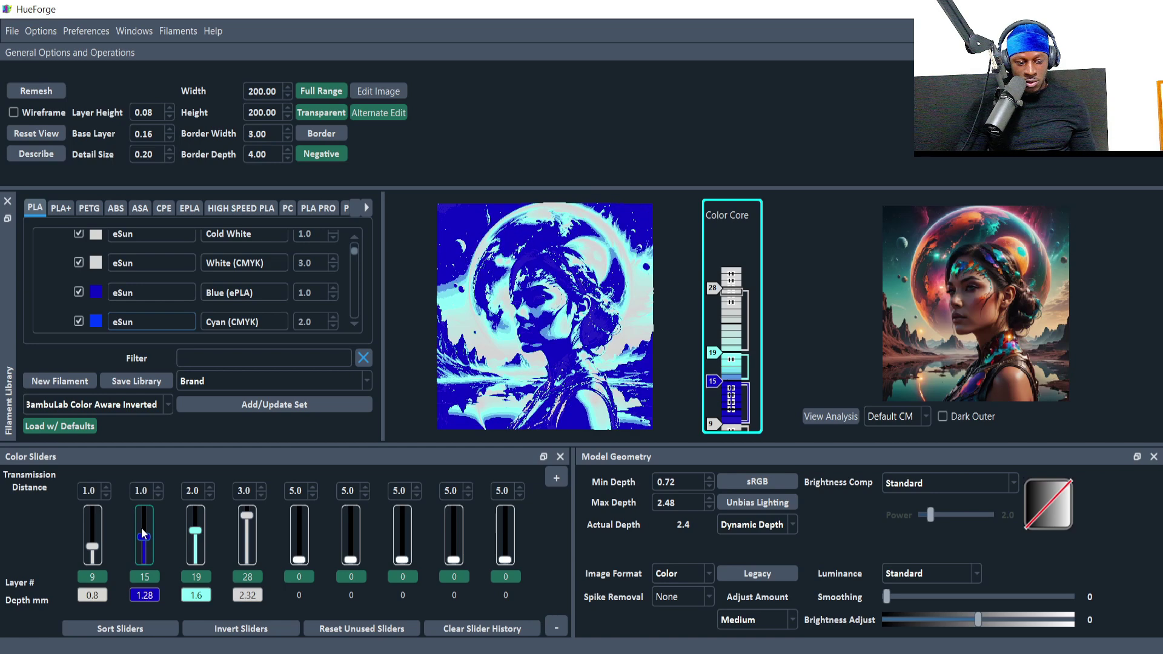
{"action": "scroll", "coordinate": [143, 530], "scroll_direction": "down", "scroll_amount": 2}
Compare light blue at layers 18 to 20 and dark blue at 14, ending with light blue on layer 21 and dark blue on 13
{"action": "scroll", "coordinate": [199, 539], "scroll_direction": "down", "scroll_amount": 1}
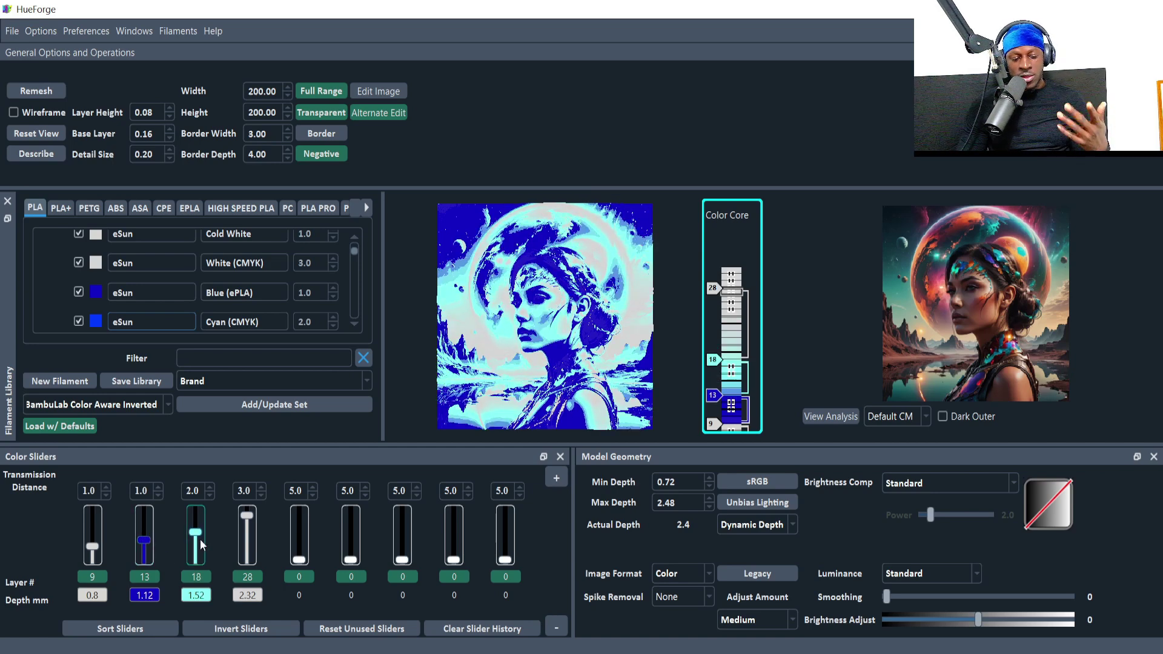
{"action": "scroll", "coordinate": [200, 539], "scroll_direction": "up", "scroll_amount": 2}
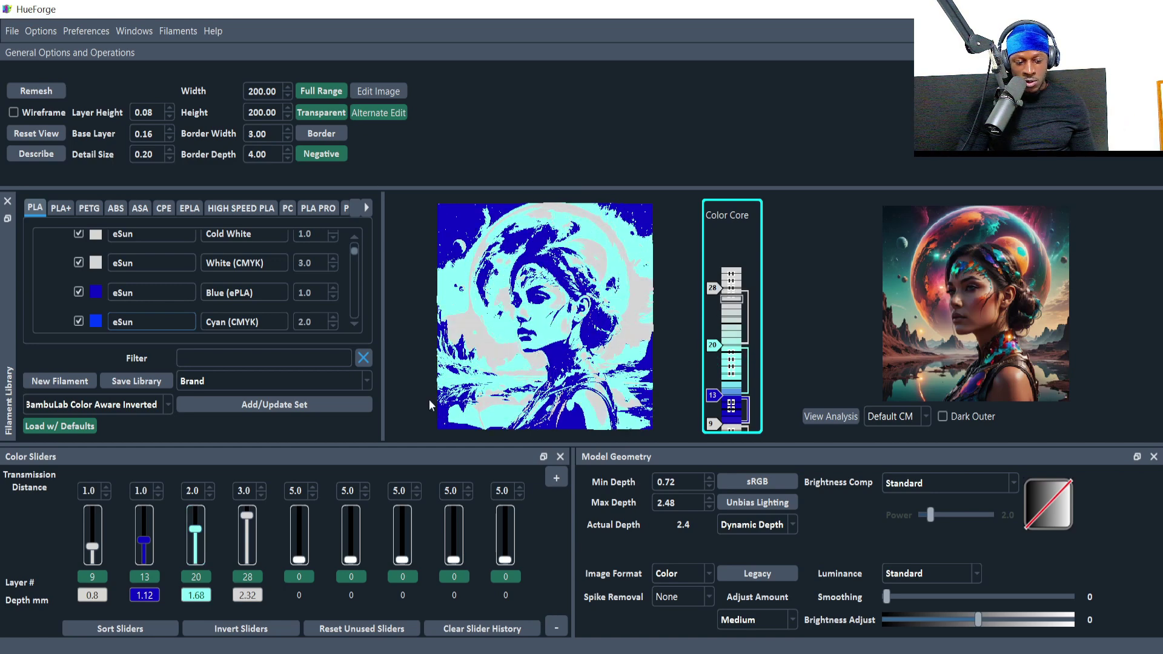
{"action": "scroll", "coordinate": [200, 539], "scroll_direction": "down", "scroll_amount": 2}
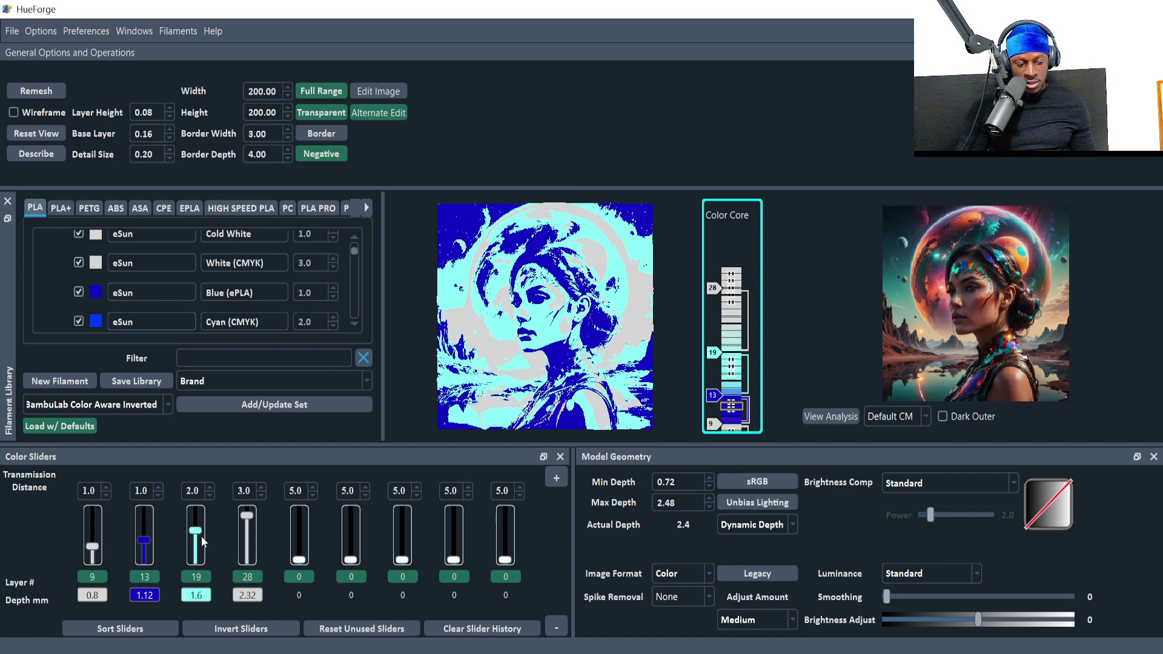
{"action": "scroll", "coordinate": [200, 540], "scroll_direction": "up", "scroll_amount": 1}
{"action": "scroll", "coordinate": [142, 547], "scroll_direction": "up", "scroll_amount": 1}
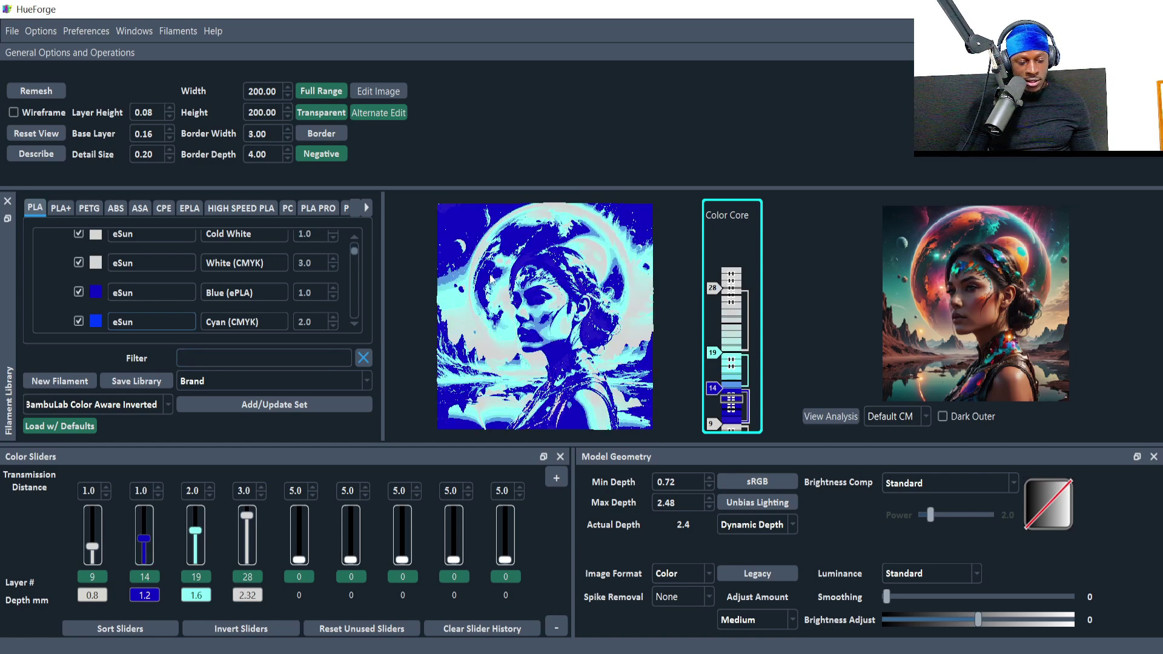
{"action": "scroll", "coordinate": [151, 549], "scroll_direction": "down", "scroll_amount": 1}
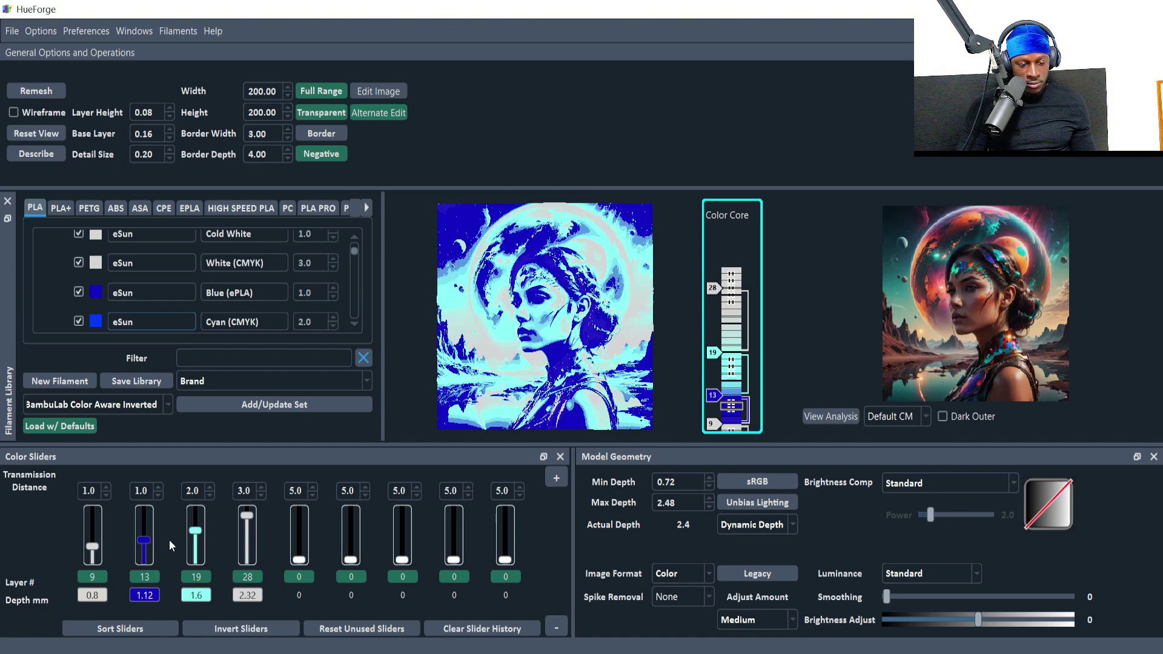
{"action": "scroll", "coordinate": [200, 536], "scroll_direction": "down", "scroll_amount": 1}
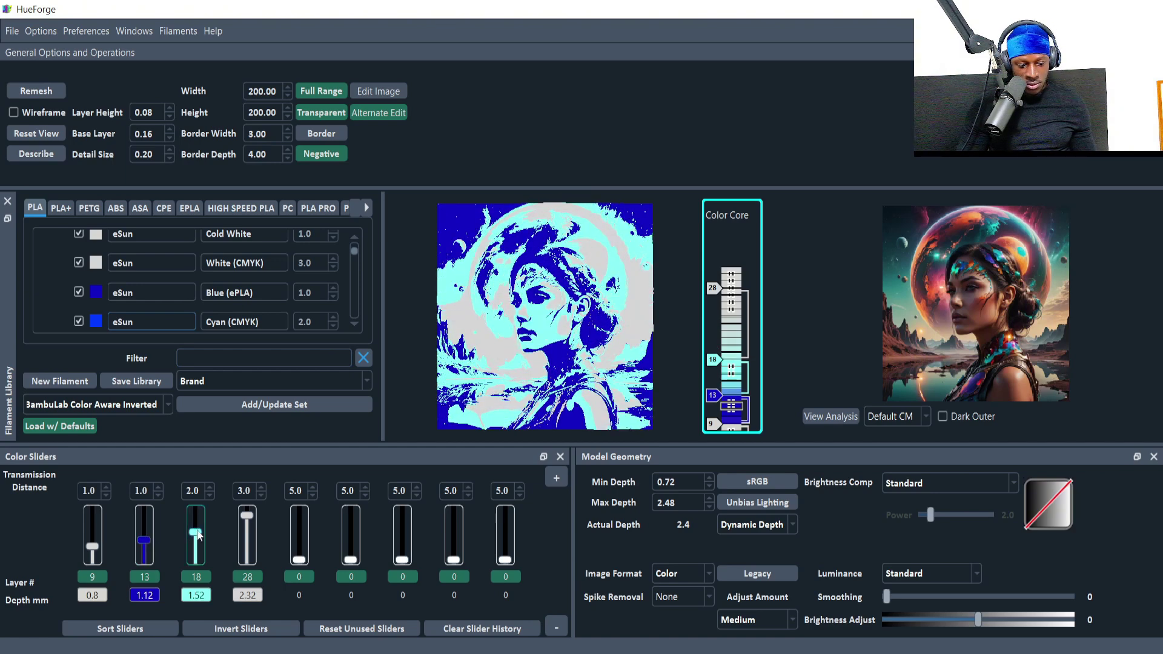
{"action": "scroll", "coordinate": [200, 536], "scroll_direction": "up", "scroll_amount": 3}
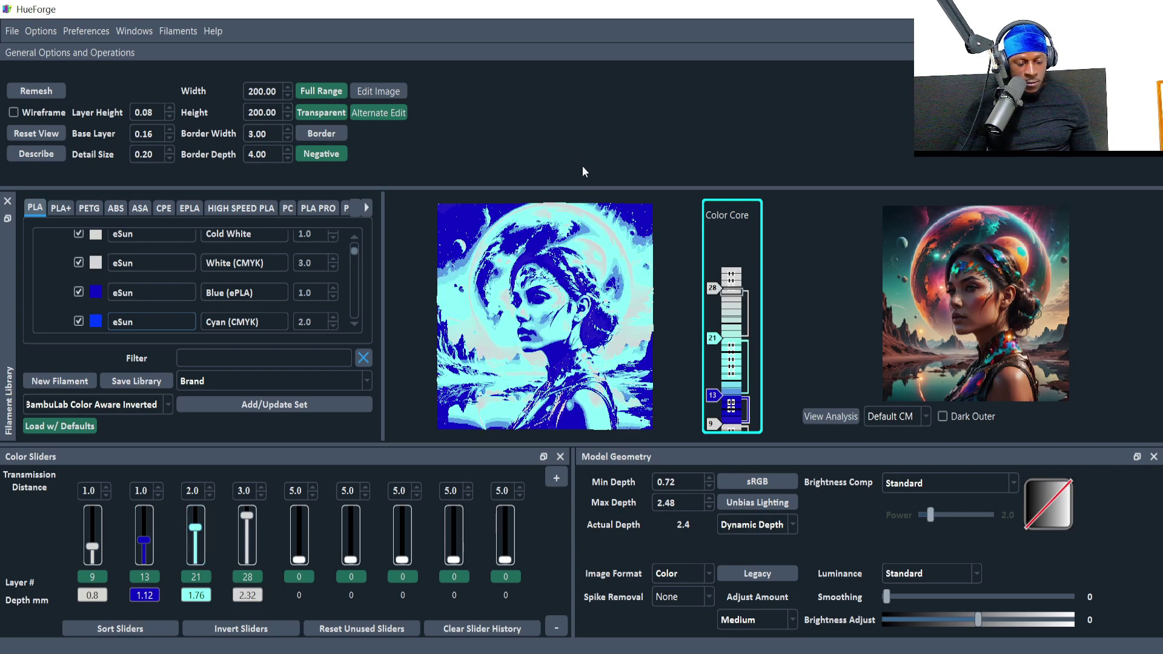
Save the project in Downloads under the name Alien Girl Test 1
{"action": "key", "text": "ctrl+s"}
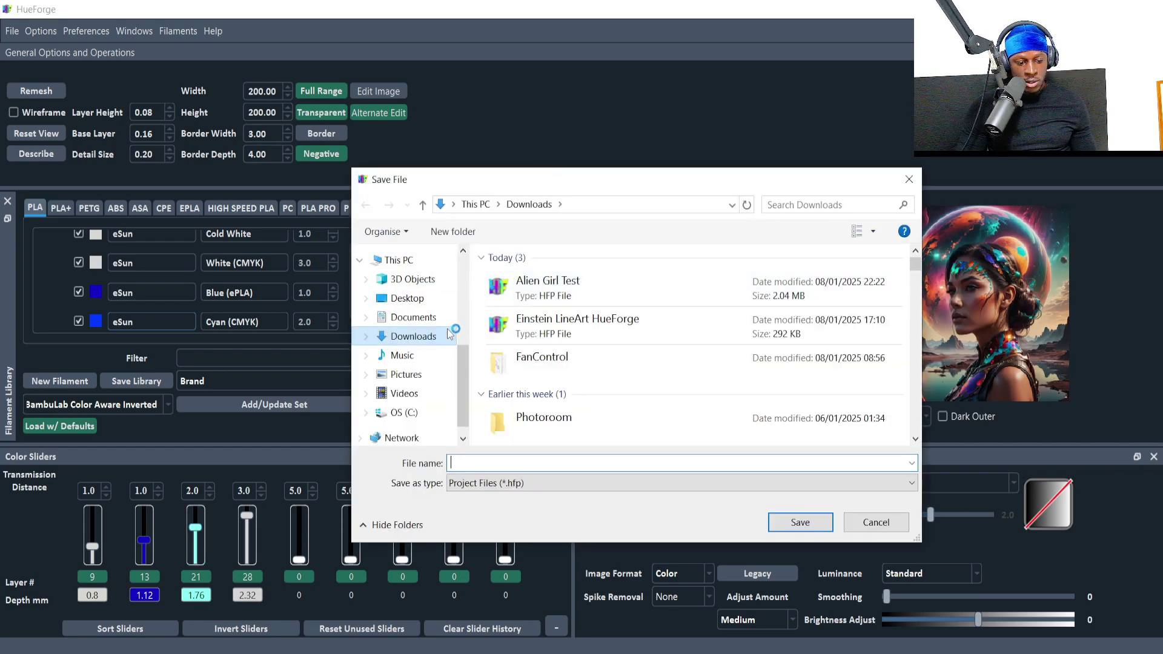
{"action": "left_click", "coordinate": [551, 290]}
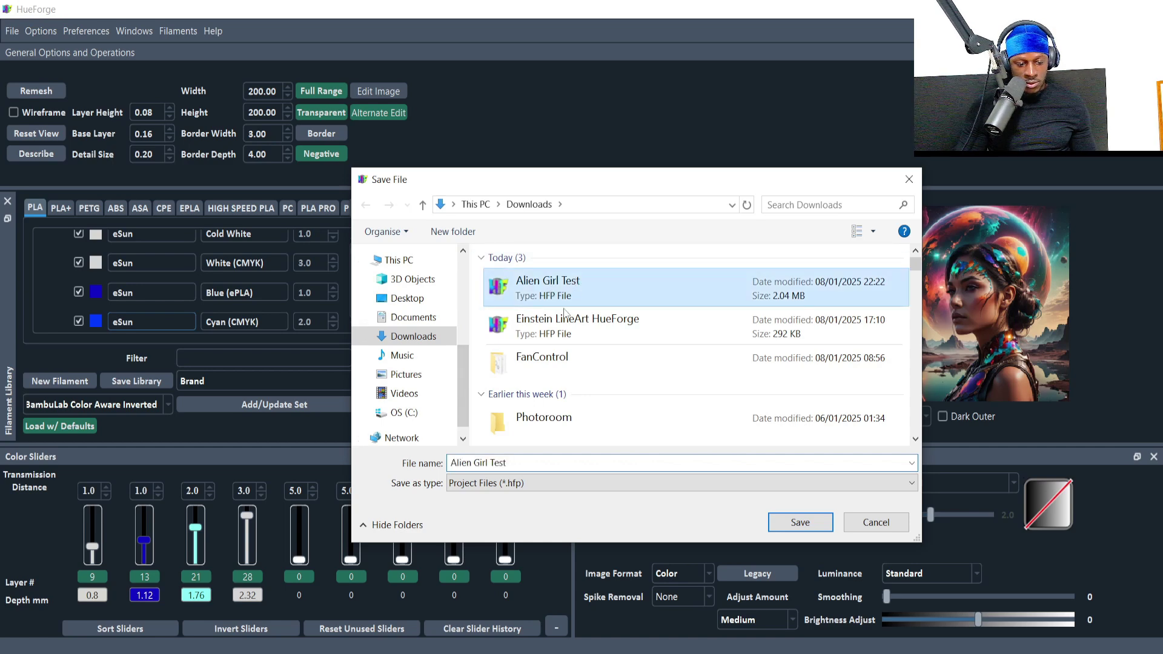
{"action": "left_click", "coordinate": [515, 463]}
{"action": "left_click", "coordinate": [781, 522]}
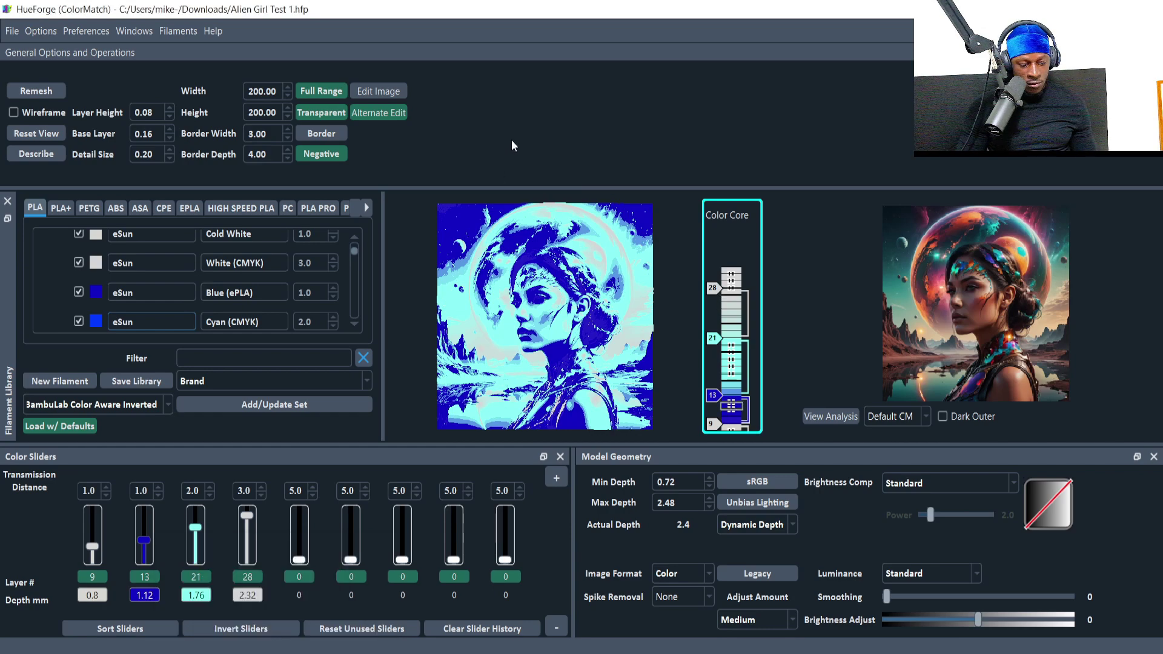
Browse to the Downloads folder in File Explorer and open the Alien Girl Test 1_describe text file
{"action": "key", "text": "super+e"}
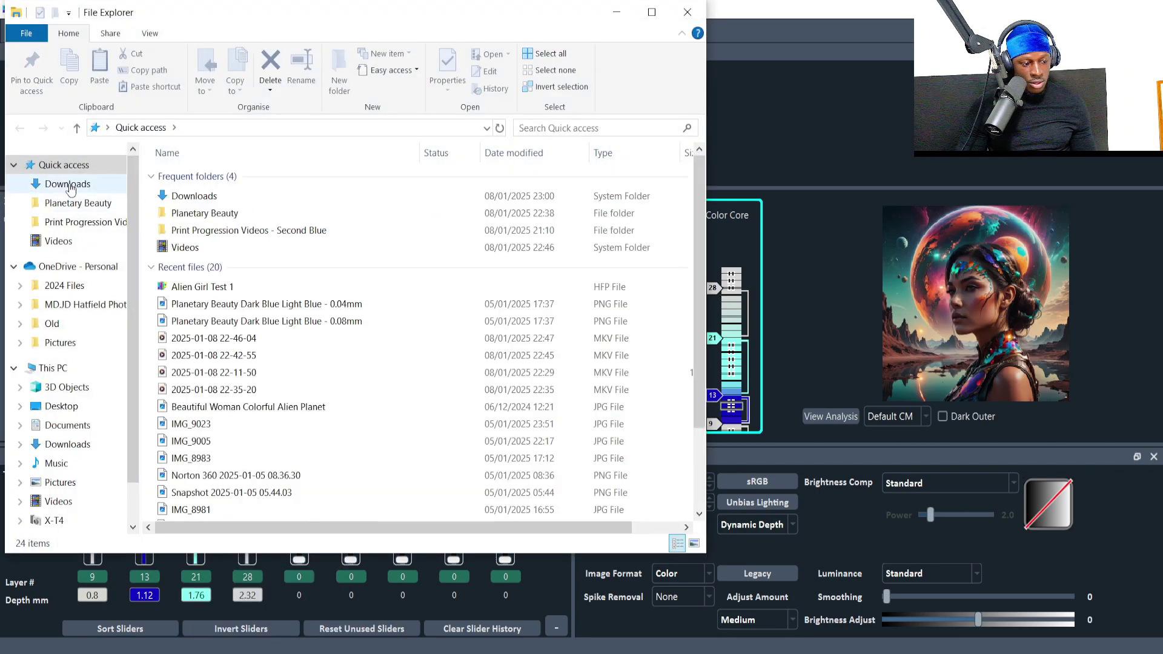
{"action": "left_click", "coordinate": [68, 184]}
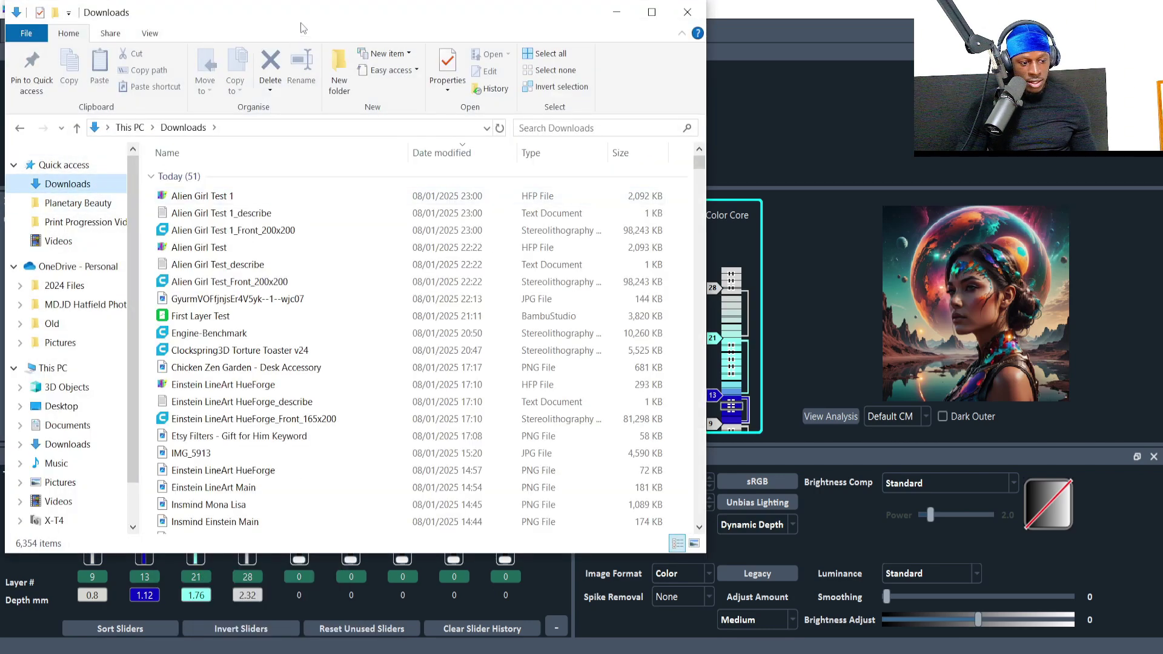
{"action": "left_click_drag", "start_coordinate": [300, 23], "coordinate": [364, 32]}
{"action": "left_click_drag", "start_coordinate": [385, 244], "coordinate": [327, 203]}
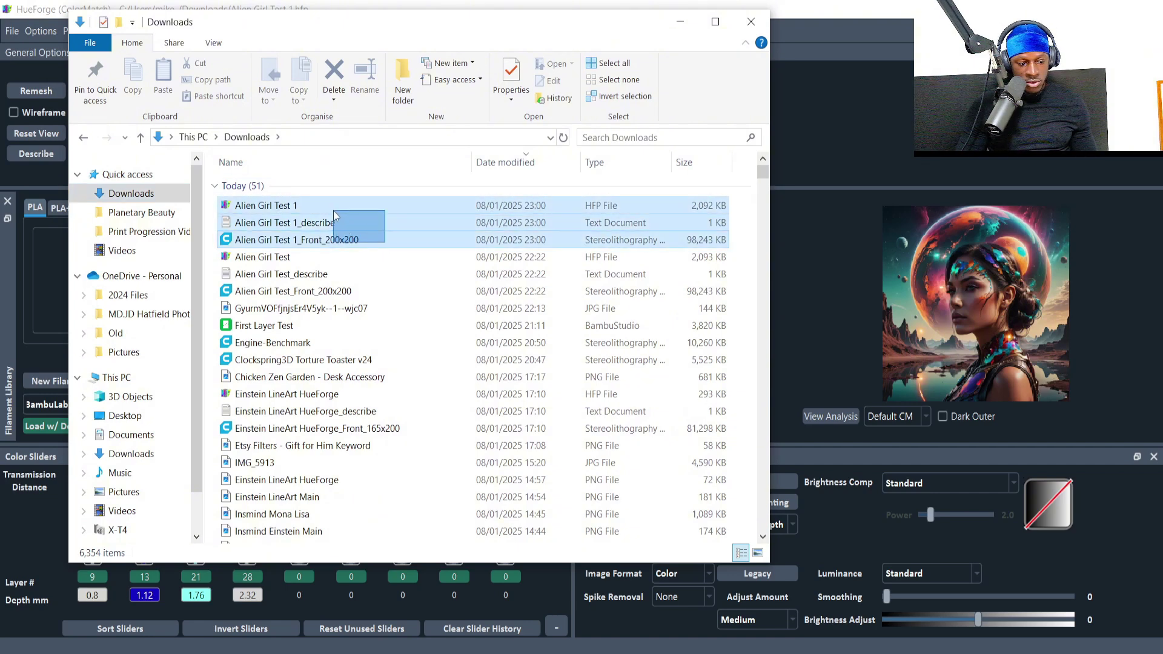
{"action": "double_click", "coordinate": [306, 224]}
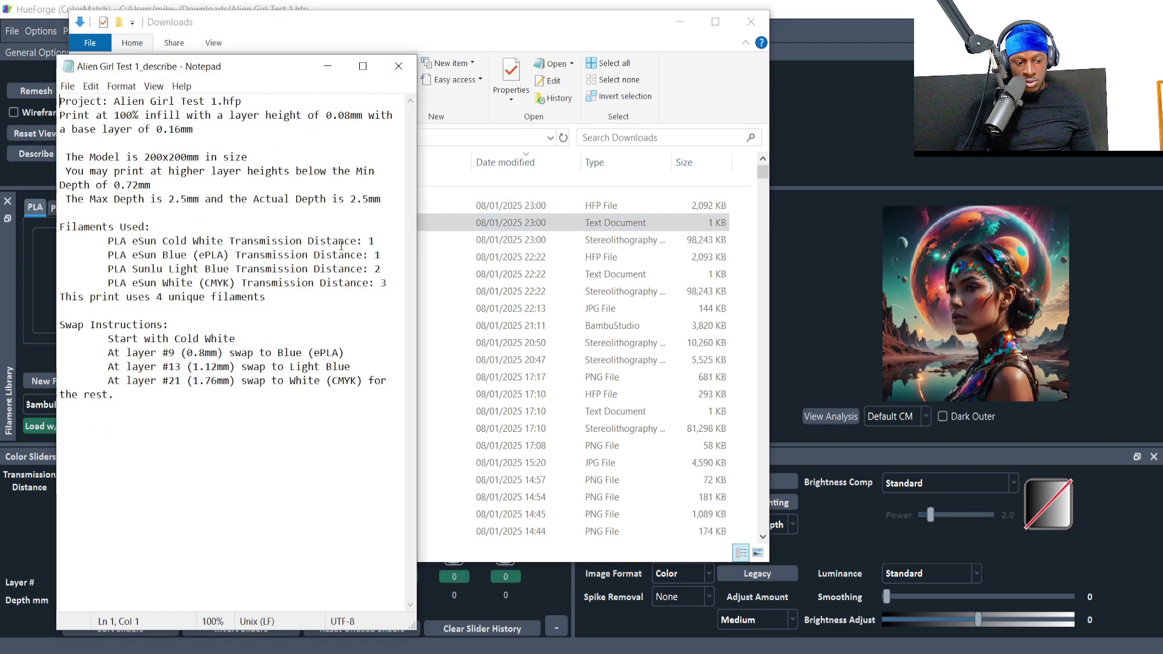
Highlight the swap instructions in the description file, minimize it and return to the HueForge window
{"action": "left_click_drag", "start_coordinate": [60, 352], "coordinate": [368, 380]}
{"action": "left_click", "coordinate": [394, 380]}
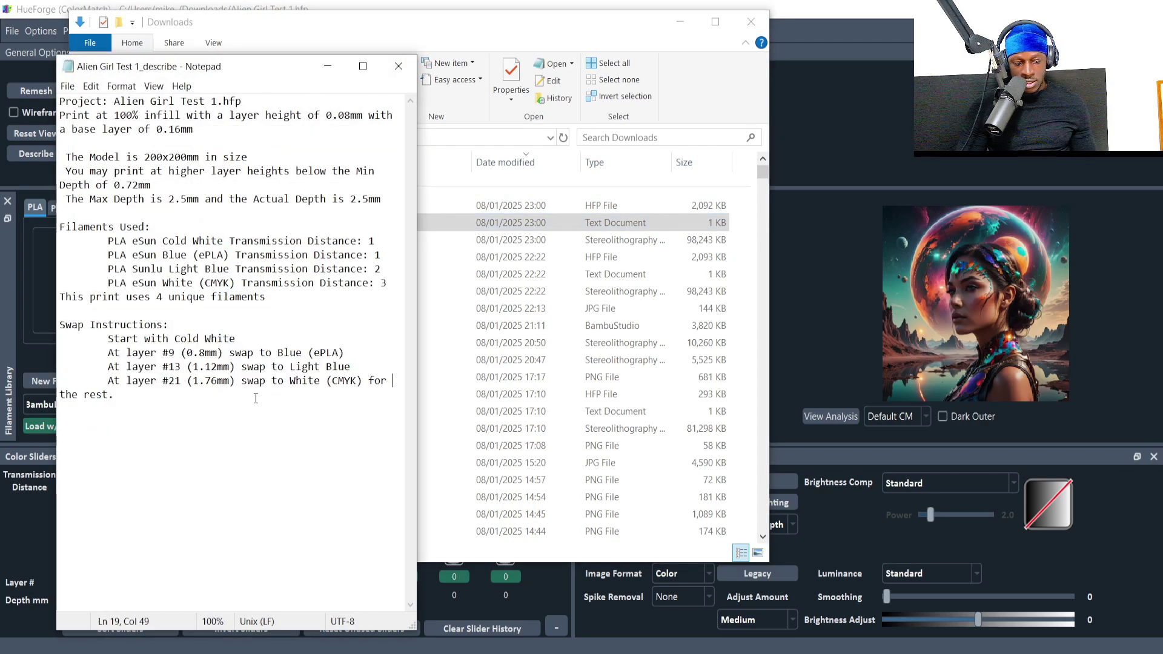
{"action": "left_click_drag", "start_coordinate": [255, 395], "coordinate": [108, 338]}
{"action": "left_click", "coordinate": [327, 65]}
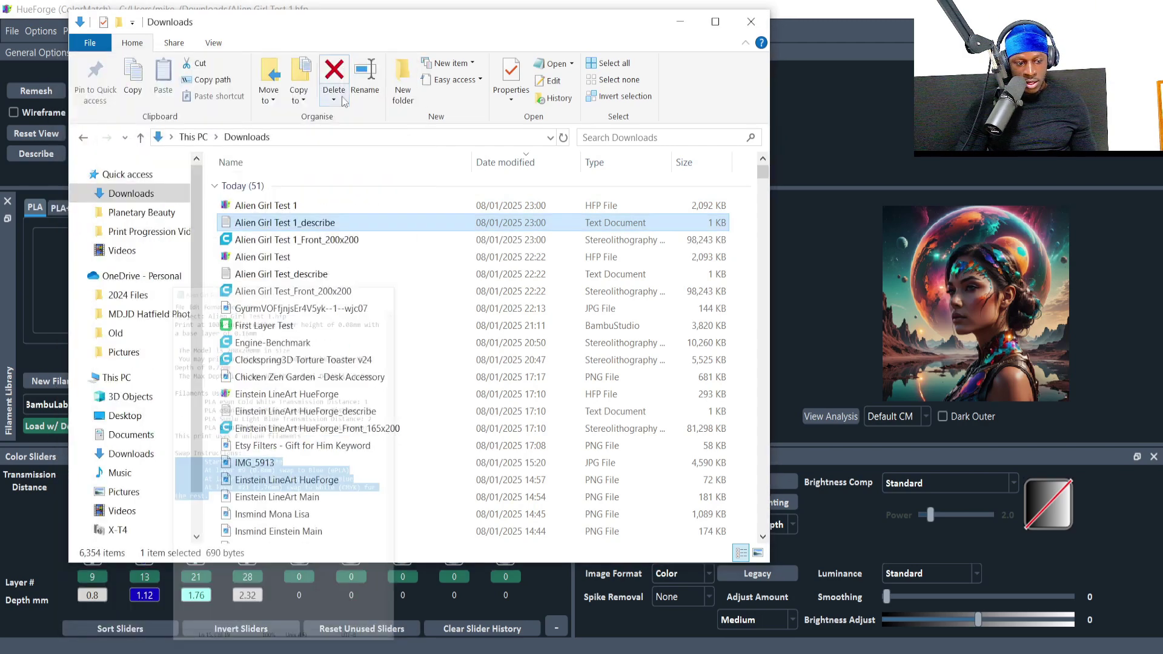
{"action": "left_click", "coordinate": [274, 206]}
{"action": "left_click", "coordinate": [850, 143]}
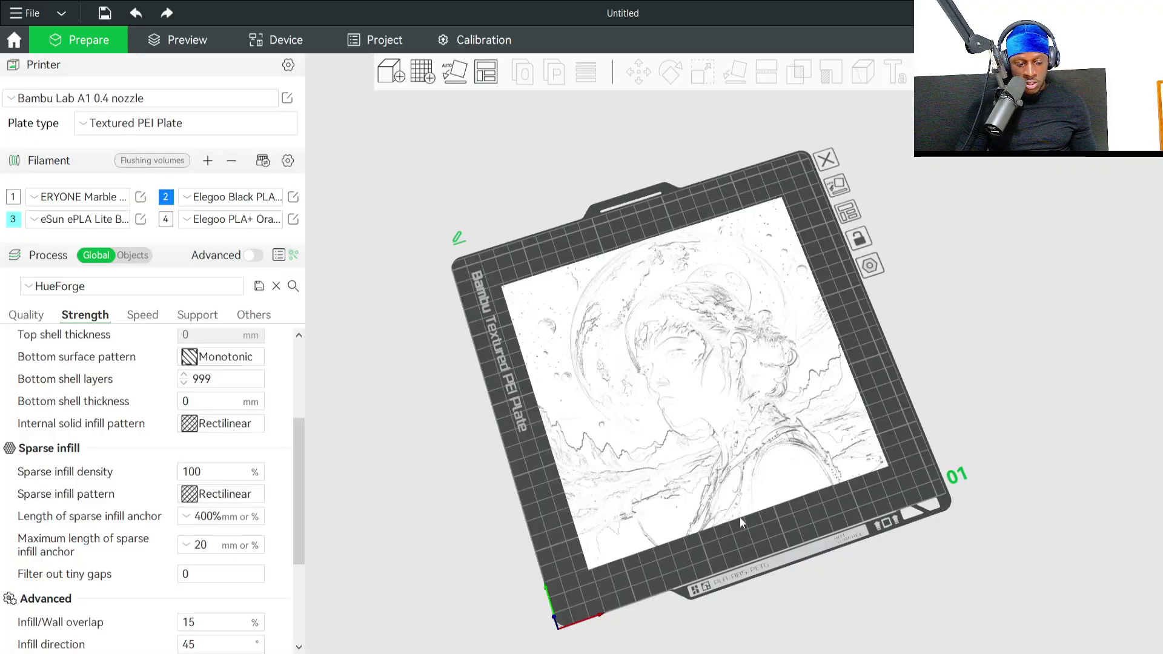
In Bambu Studio, slice the portrait plate and remove the existing color changes from layers 20, 13, 10 and 1
{"action": "left_click_drag", "start_coordinate": [685, 560], "coordinate": [912, 334]}
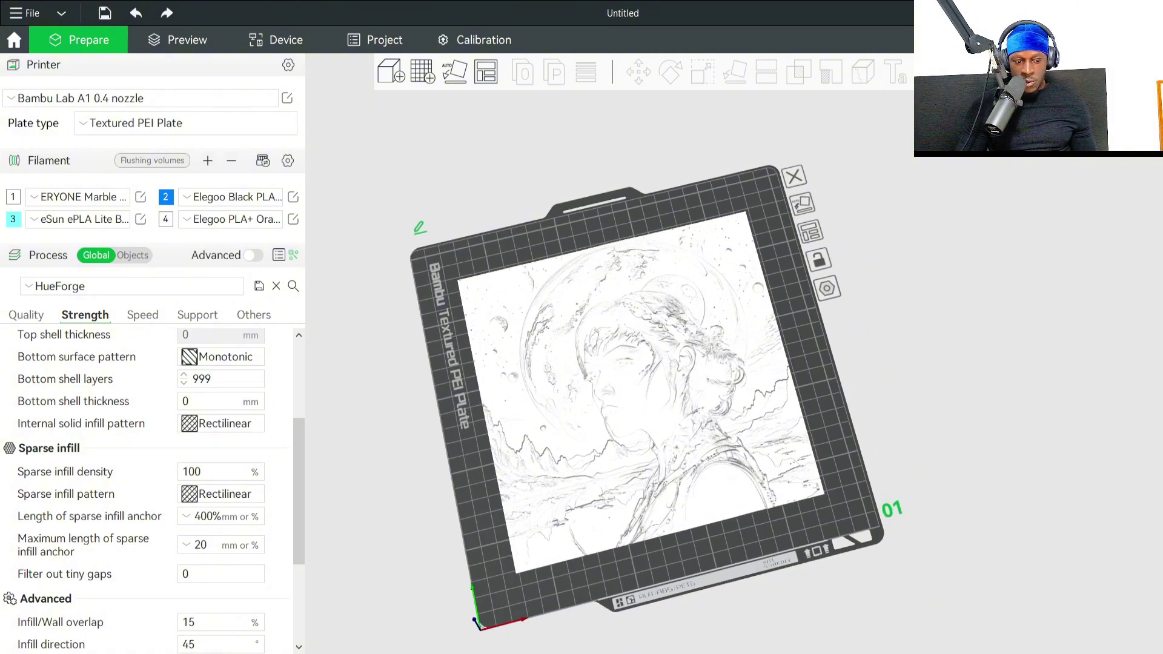
{"action": "key", "text": "ctrl+r"}
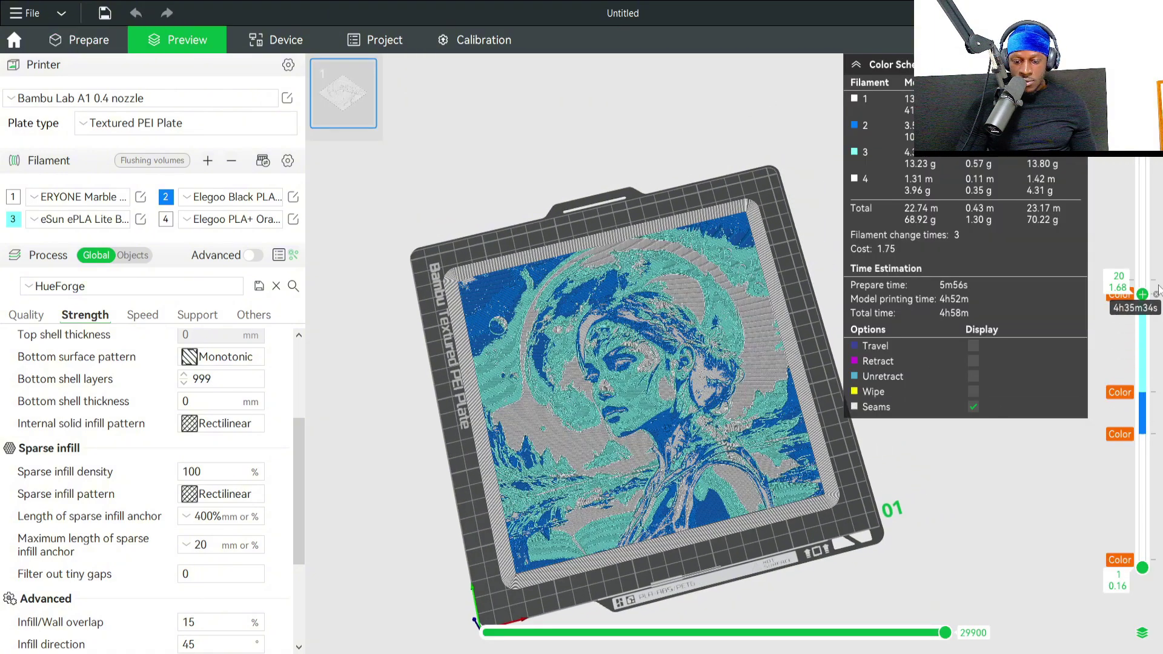
{"action": "left_click", "coordinate": [1144, 295]}
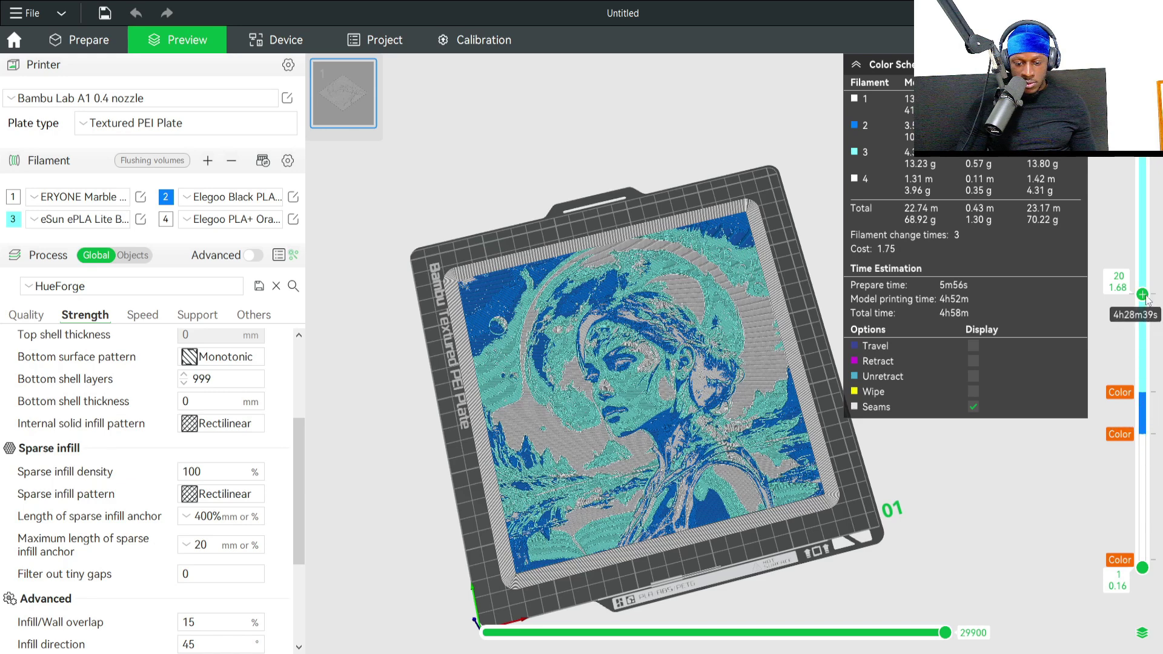
{"action": "left_click_drag", "start_coordinate": [1144, 295], "coordinate": [1158, 447]}
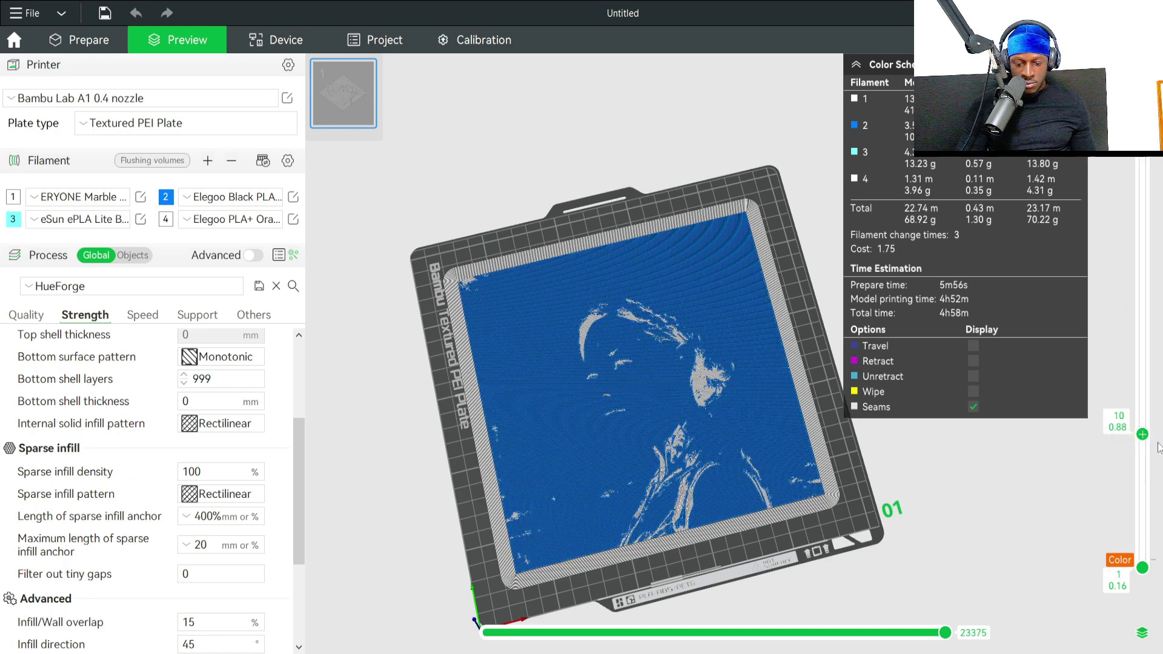
{"action": "left_click", "coordinate": [1142, 569]}
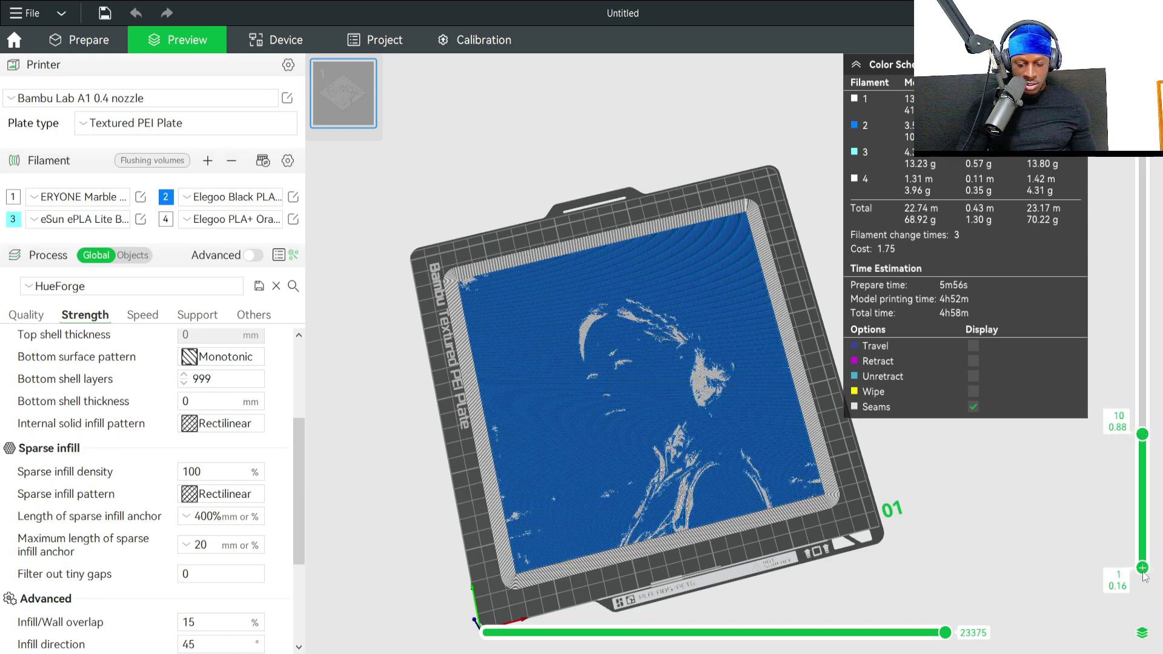
{"action": "left_click_drag", "start_coordinate": [1142, 435], "coordinate": [1143, 181]}
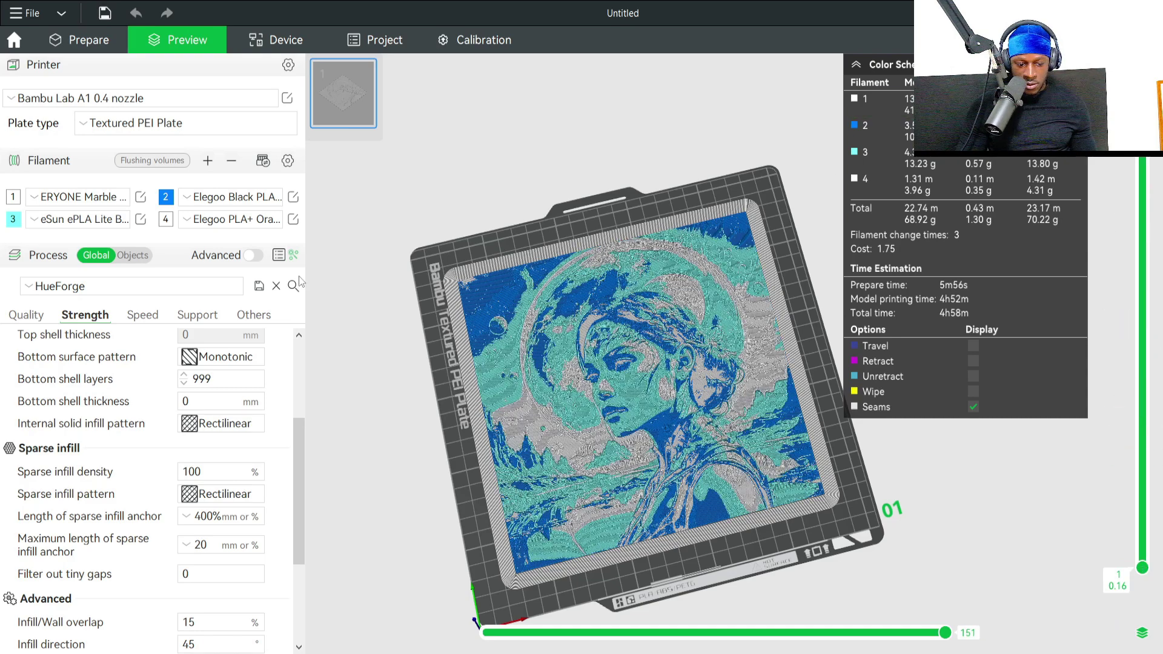
Look through the pause and filament change options for the first layer
{"action": "right_click", "coordinate": [1144, 570]}
{"action": "mouse_move", "coordinate": [1104, 635]}
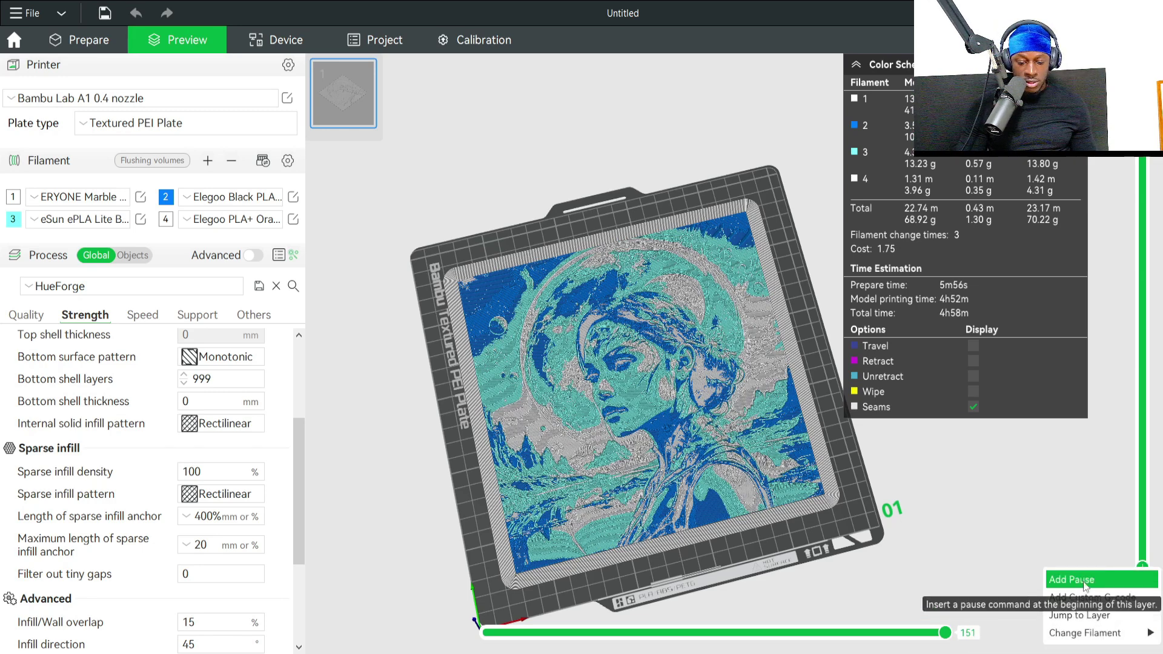
{"action": "left_click", "coordinate": [1085, 581]}
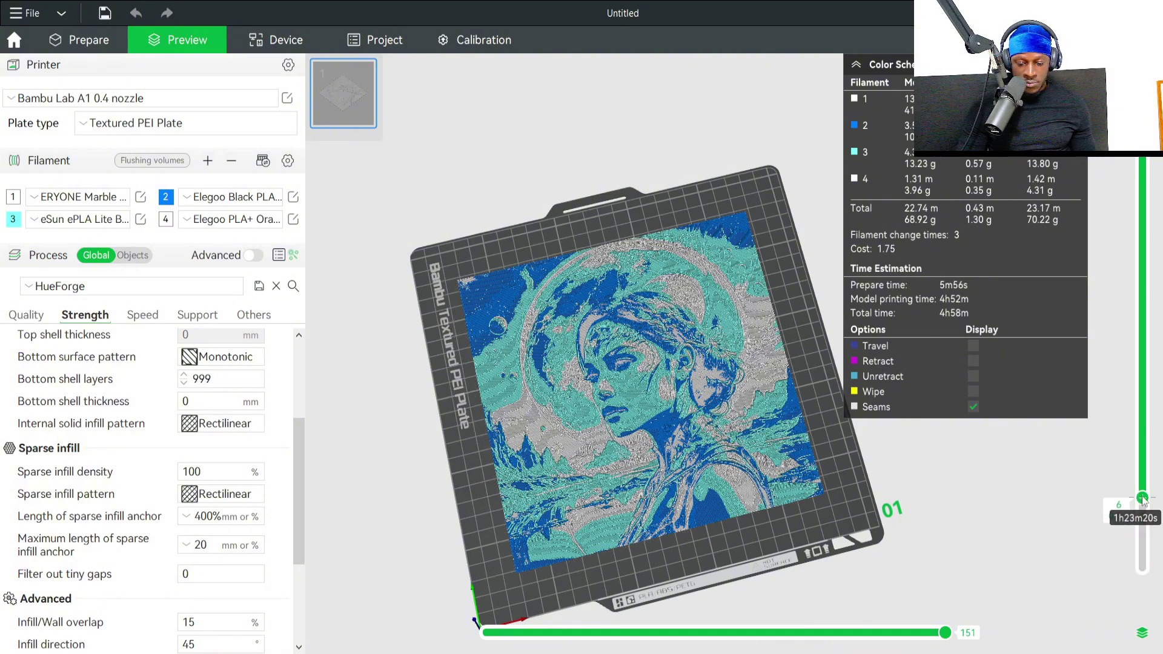
Bring the layer preview down to layer 8 and check the swap instructions in the description file
{"action": "left_click_drag", "start_coordinate": [1143, 167], "coordinate": [1142, 462]}
{"action": "key", "text": "alt+Tab"}
{"action": "key", "text": "alt+Tab"}
{"action": "key", "text": "alt+Tab"}
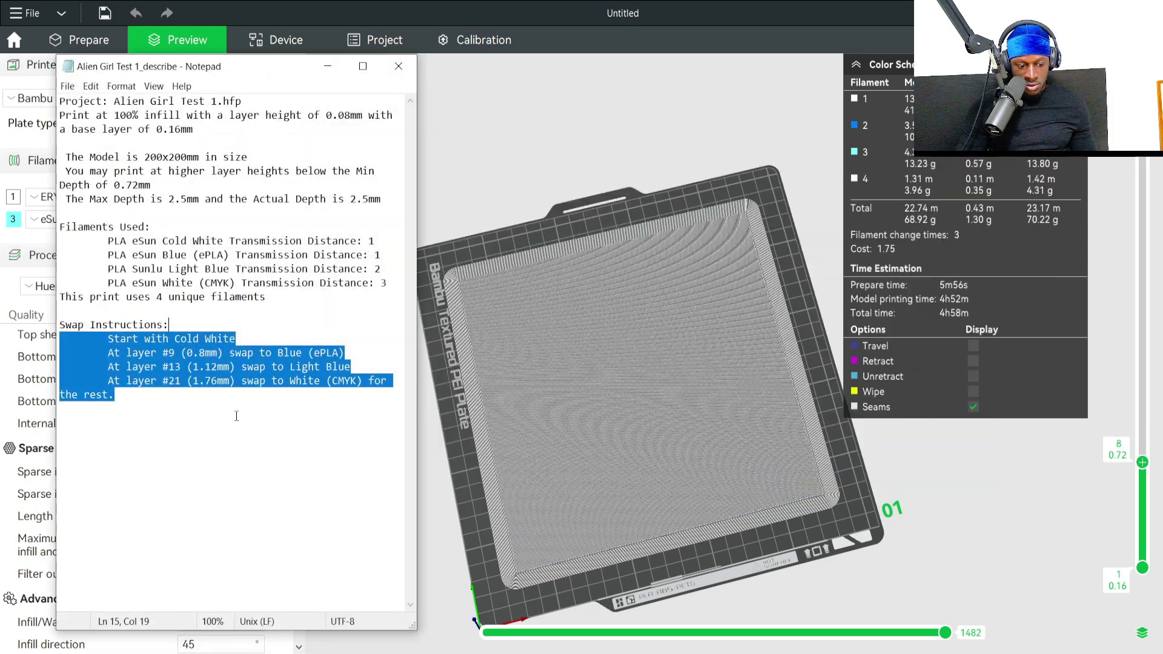
{"action": "left_click", "coordinate": [236, 416]}
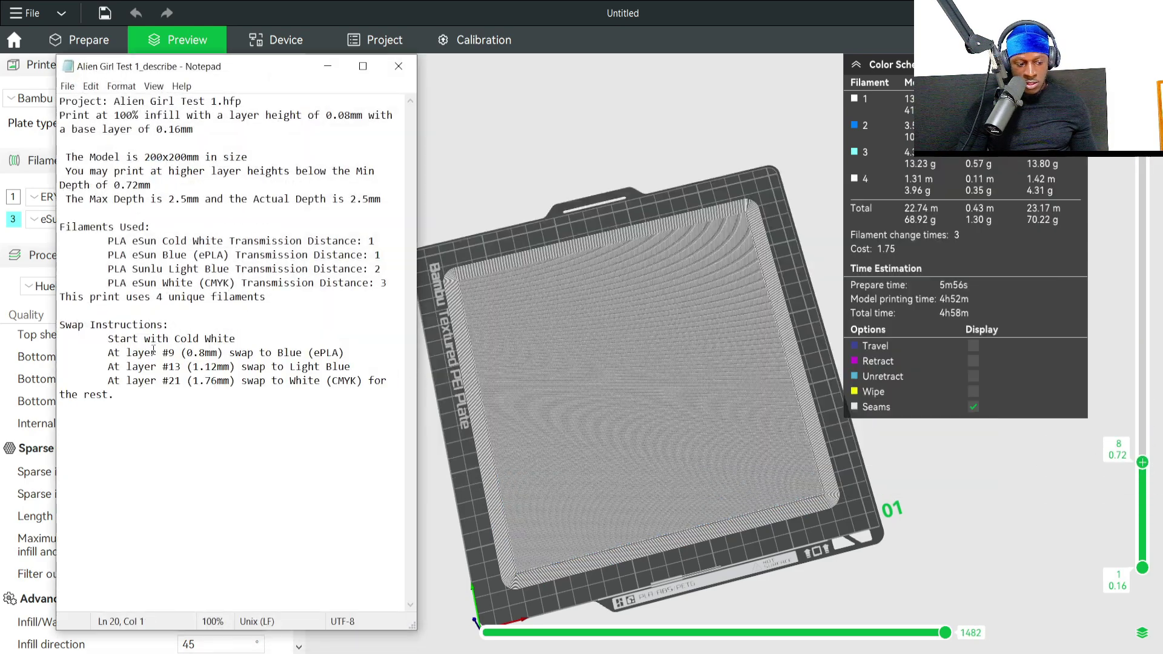
Add a change to Filament 2 at layer 9 (0.80 mm) in the sliced preview
{"action": "left_click", "coordinate": [1140, 467]}
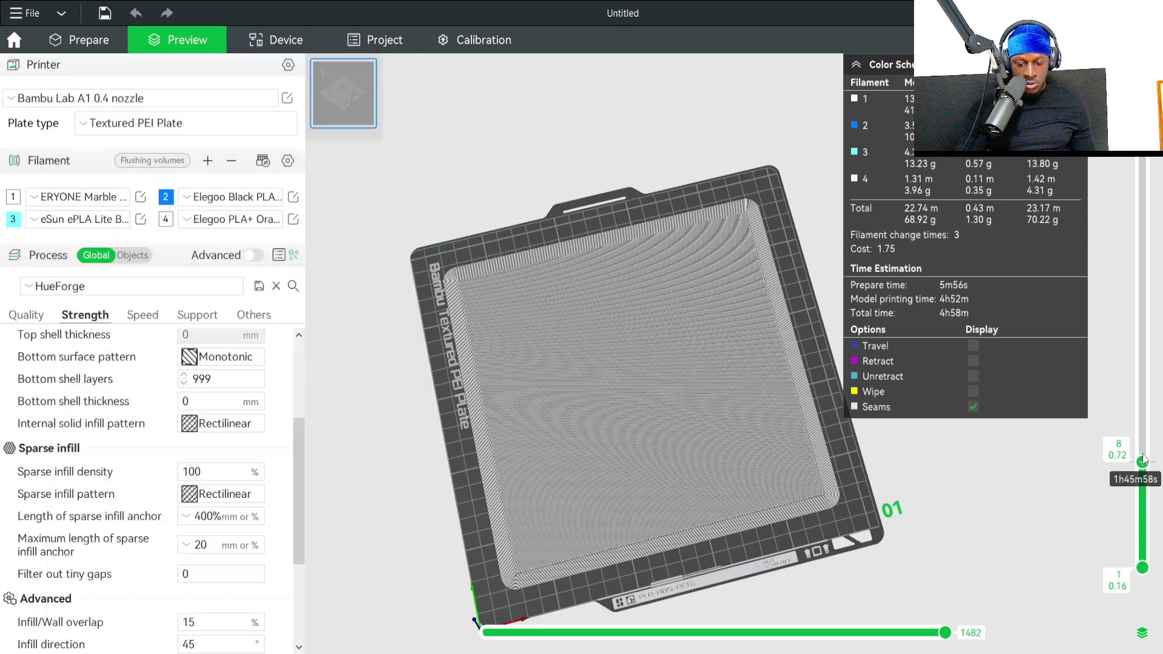
{"action": "scroll", "coordinate": [1143, 455], "scroll_direction": "up", "scroll_amount": 1}
{"action": "right_click", "coordinate": [1145, 452]}
{"action": "mouse_move", "coordinate": [1085, 514]}
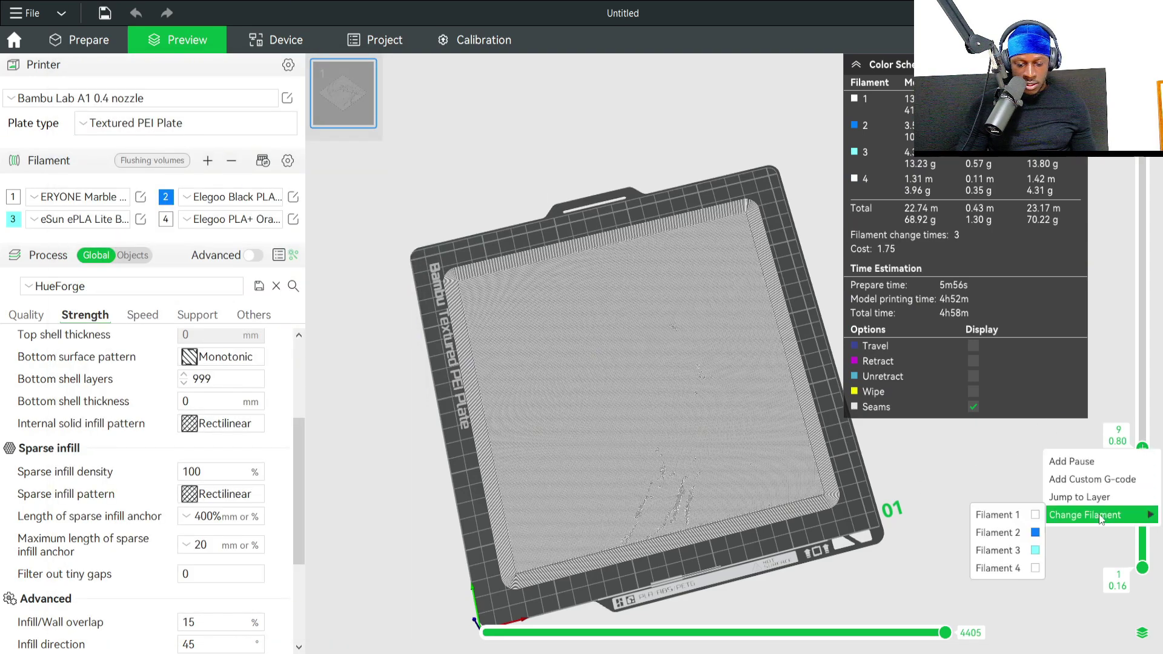
{"action": "left_click", "coordinate": [1001, 531]}
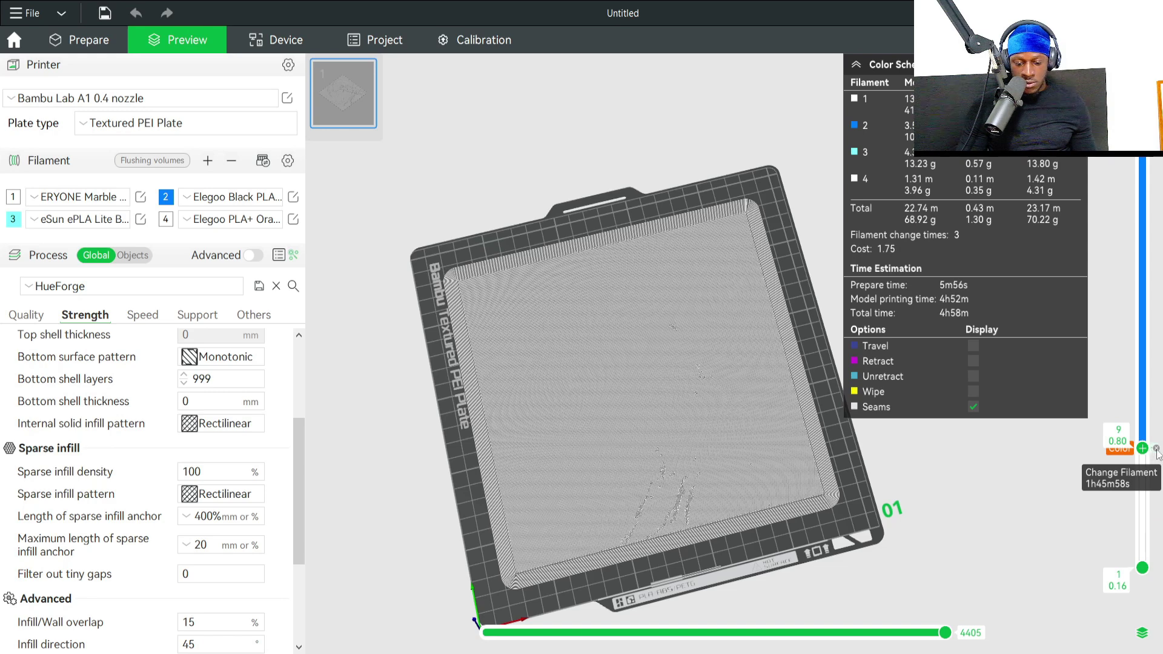
Replace the filament change at layer 9 with a pause for a manual swap
{"action": "left_click", "coordinate": [1154, 449]}
{"action": "right_click", "coordinate": [1141, 458]}
{"action": "left_click", "coordinate": [1138, 465]}
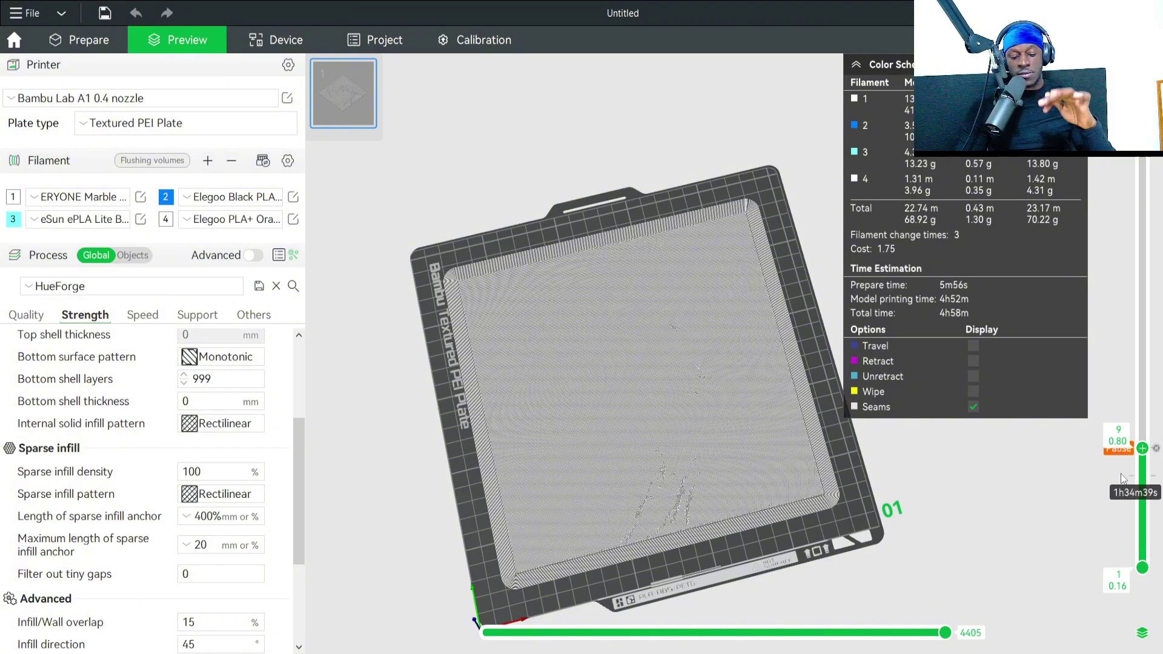
Replace the pause at layer 9 (0.80 mm) with a change to Filament 2
{"action": "left_click", "coordinate": [1141, 449]}
{"action": "right_click", "coordinate": [1141, 449]}
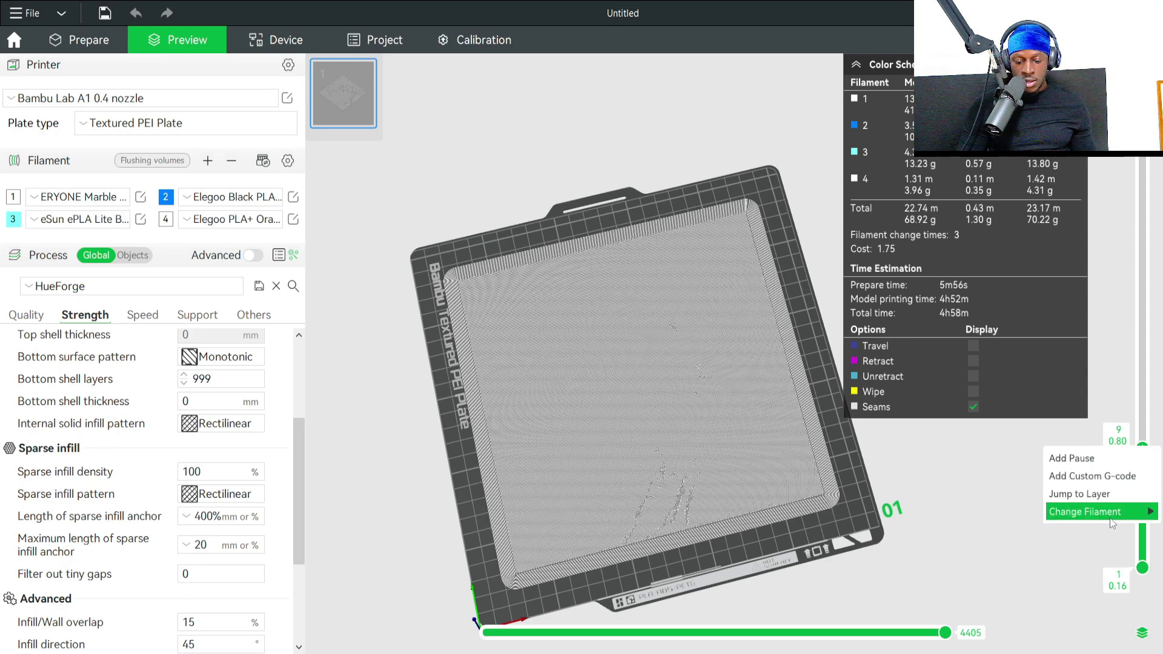
{"action": "mouse_move", "coordinate": [1084, 511]}
{"action": "left_click", "coordinate": [1007, 532]}
Check the swap instructions in the description file and add a change to Filament 3 at layer 13 (1.12 mm) in the sliced preview
{"action": "key", "text": "alt+Tab"}
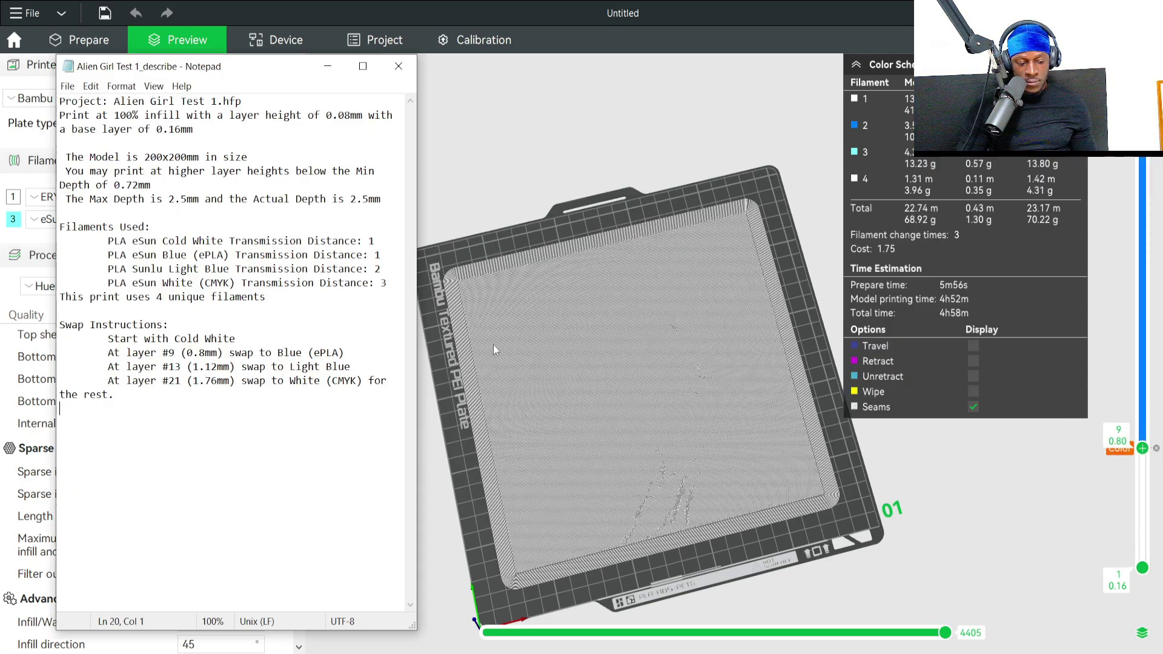
{"action": "key", "text": "alt+Tab"}
{"action": "key", "text": "alt+Tab"}
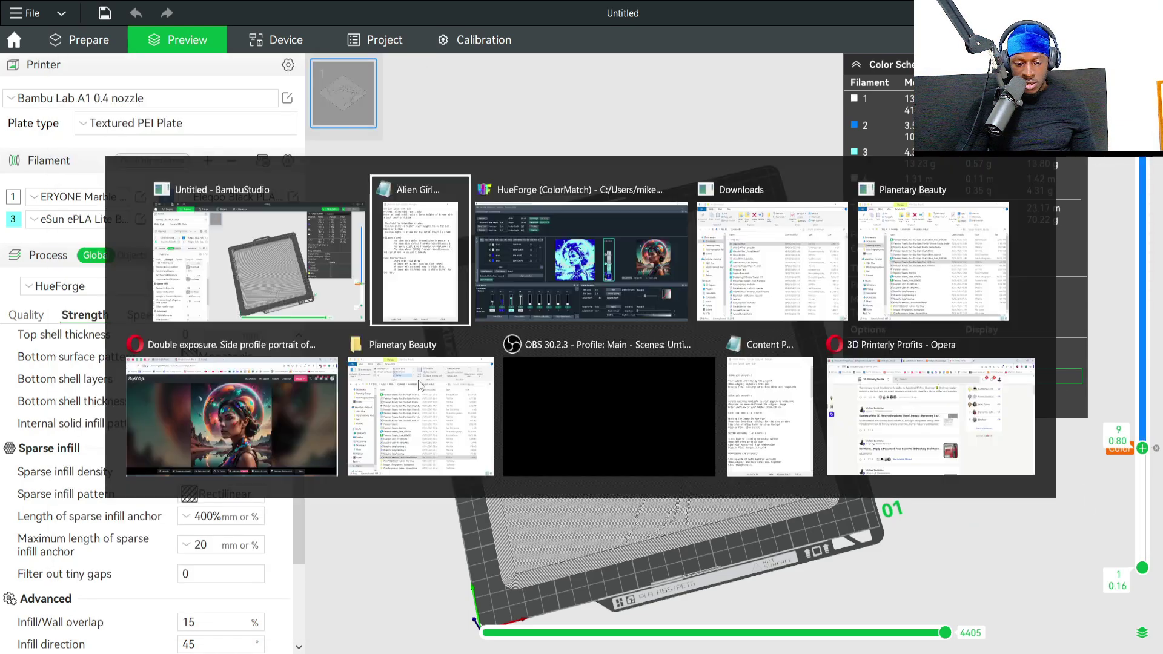
{"action": "key", "text": "alt+Tab"}
{"action": "left_click_drag", "start_coordinate": [1143, 449], "coordinate": [1142, 392]}
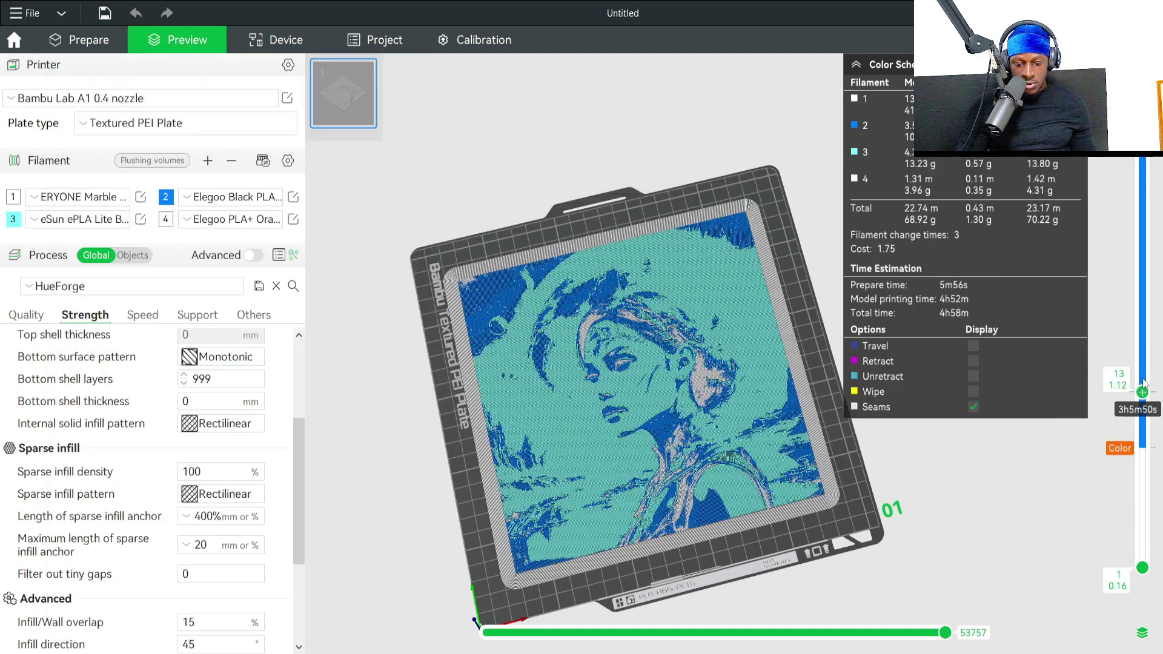
{"action": "right_click", "coordinate": [1142, 391]}
{"action": "mouse_move", "coordinate": [1084, 457]}
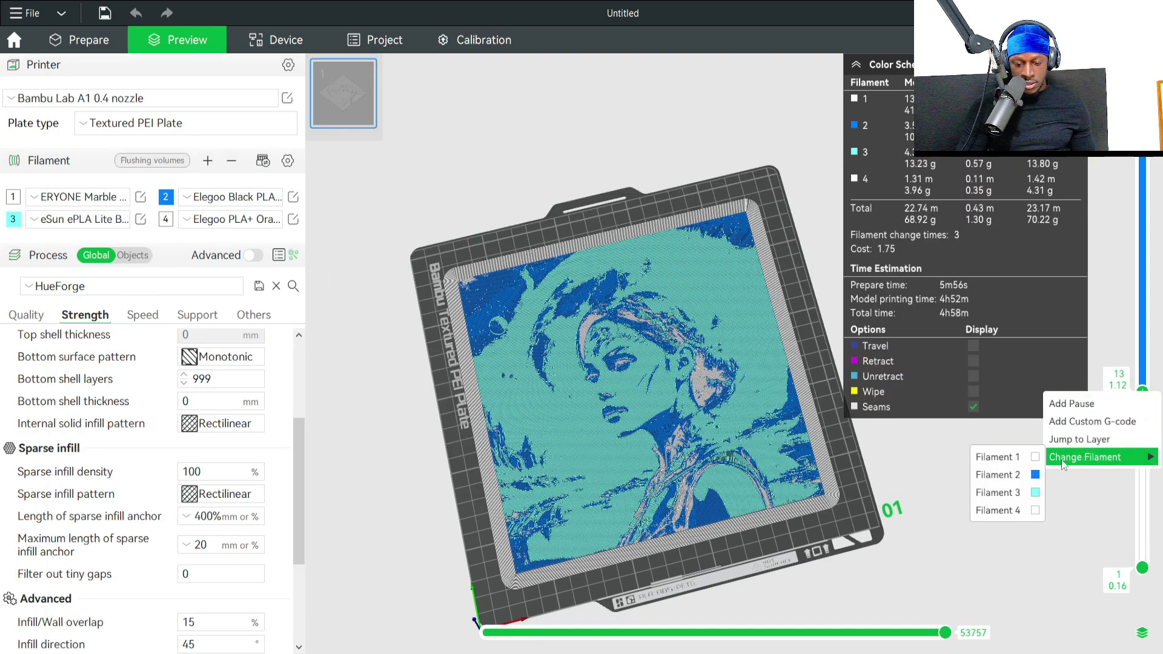
{"action": "left_click", "coordinate": [1006, 498]}
Consult the description file for the last swap and add a change to Filament 4 at layer 21 (1.76 mm)
{"action": "key", "text": "alt+Tab"}
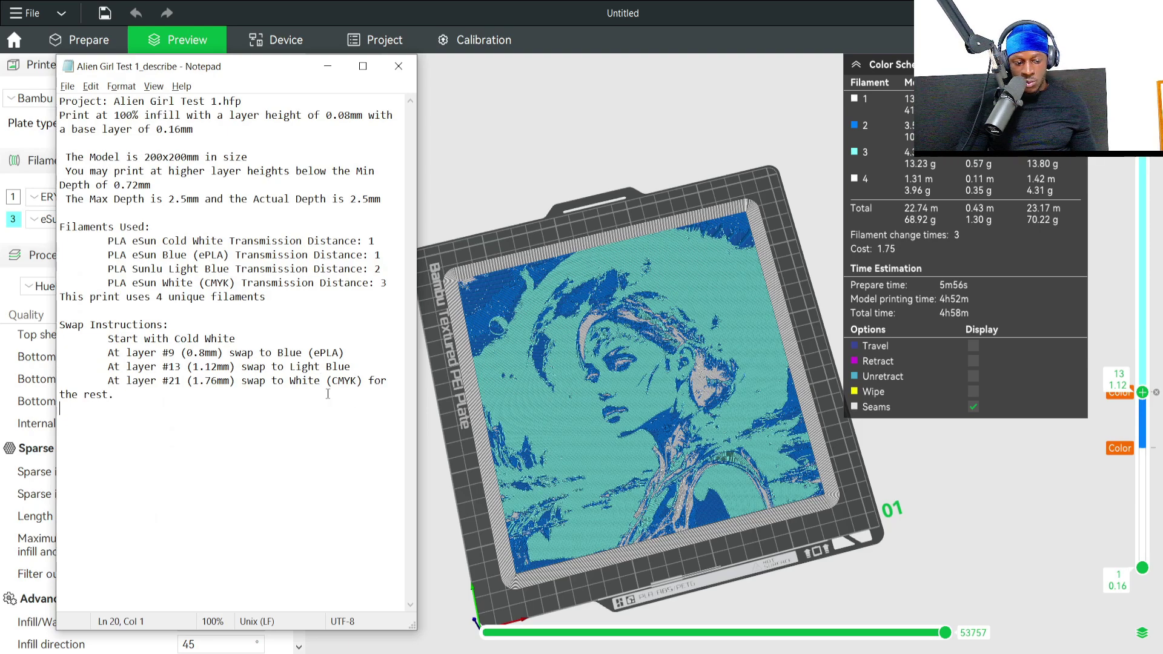
{"action": "key", "text": "alt+Tab"}
{"action": "left_click_drag", "start_coordinate": [1143, 391], "coordinate": [1142, 280]}
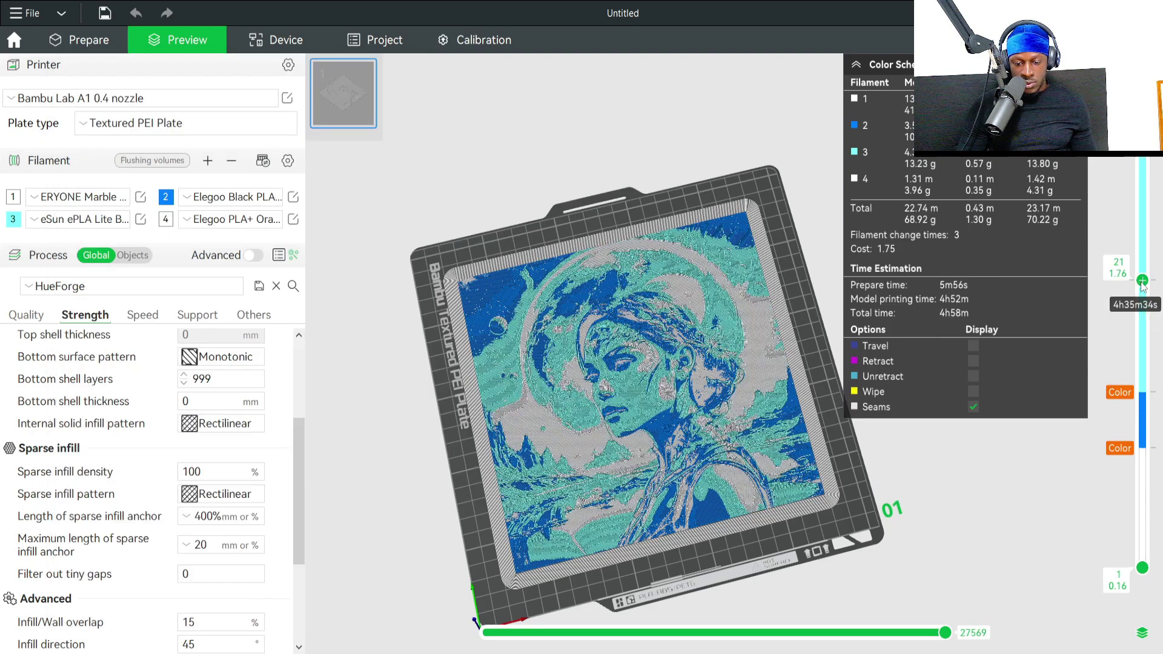
{"action": "right_click", "coordinate": [1142, 283]}
{"action": "mouse_move", "coordinate": [1079, 345]}
{"action": "left_click", "coordinate": [1002, 405]}
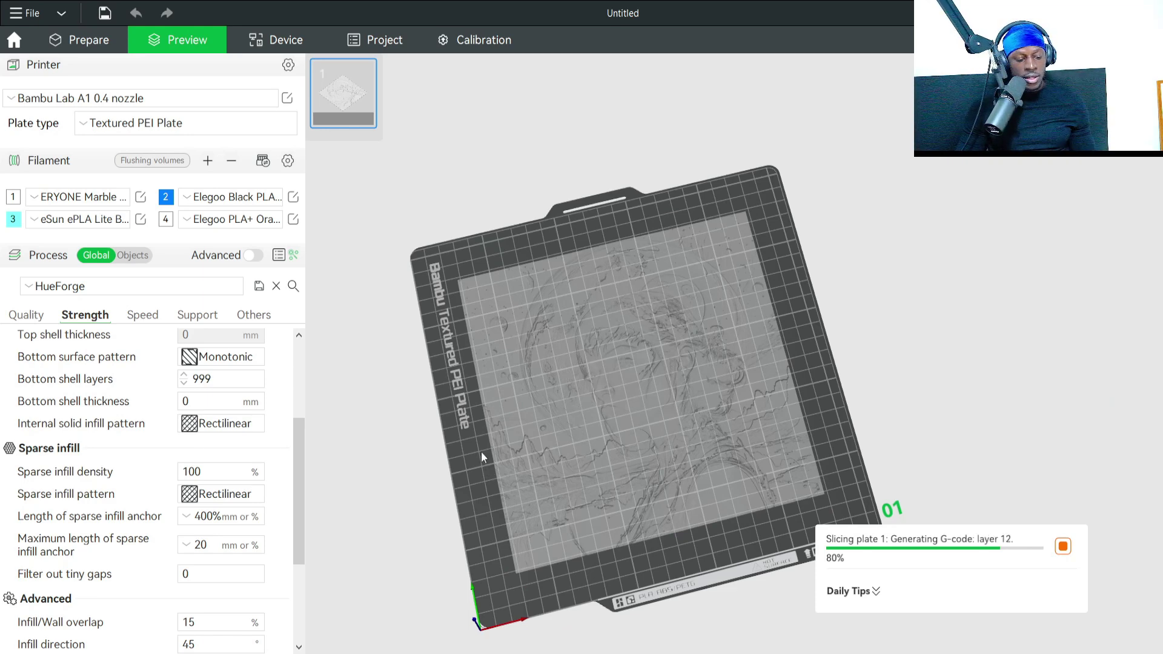
Bring the description file back up, move its window over the plate preview and highlight part of the infill and layer height line
{"action": "key", "text": "alt+Tab"}
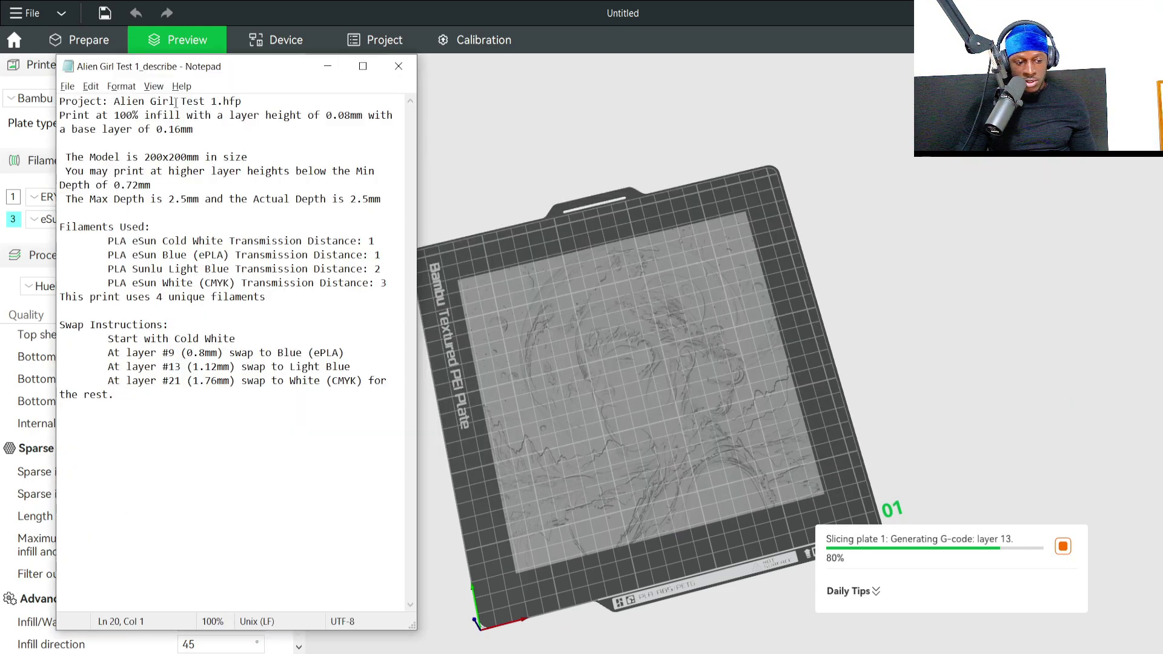
{"action": "left_click_drag", "start_coordinate": [181, 67], "coordinate": [535, 60]}
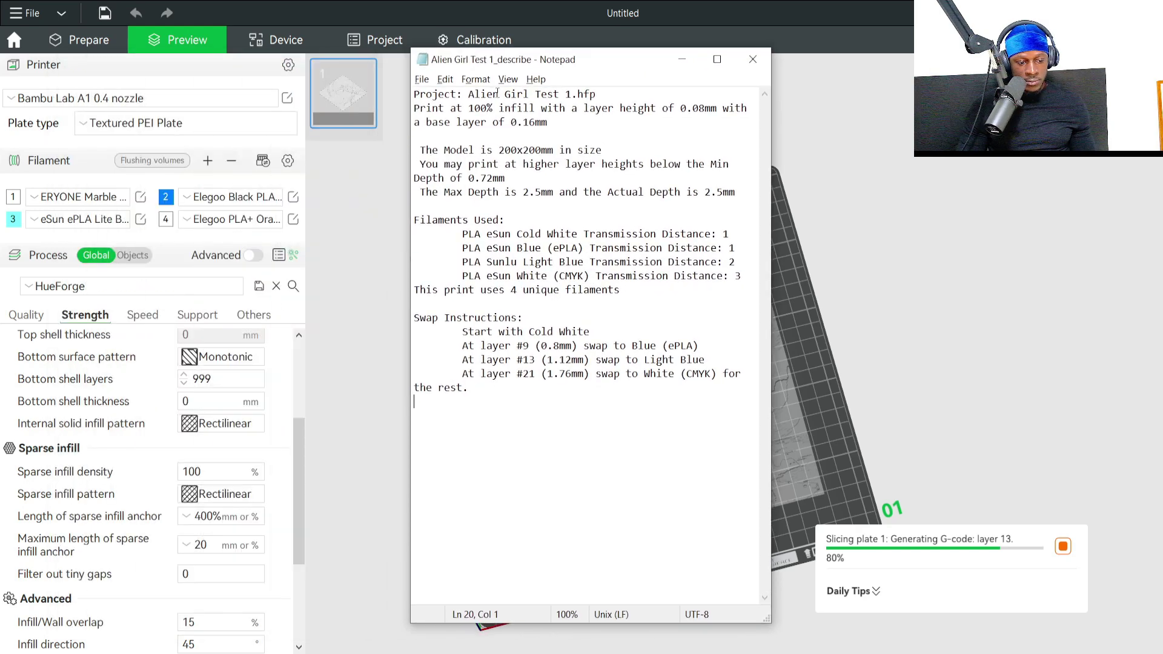
{"action": "left_click_drag", "start_coordinate": [491, 108], "coordinate": [572, 109]}
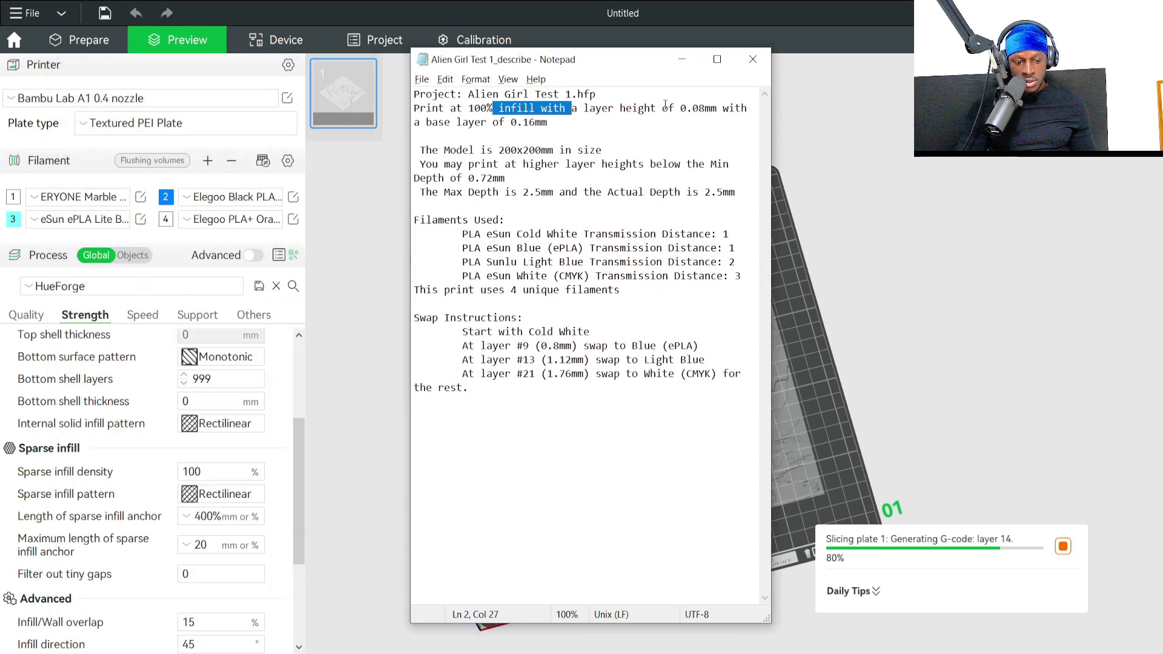